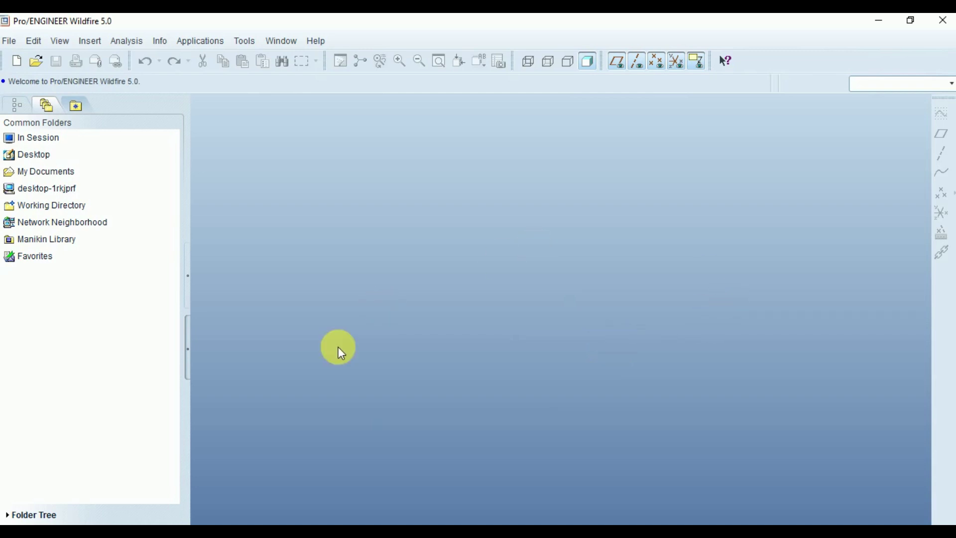
Create a new solid part named prt0001 from the mmns_part_solid template instead of the default template
click(17, 61)
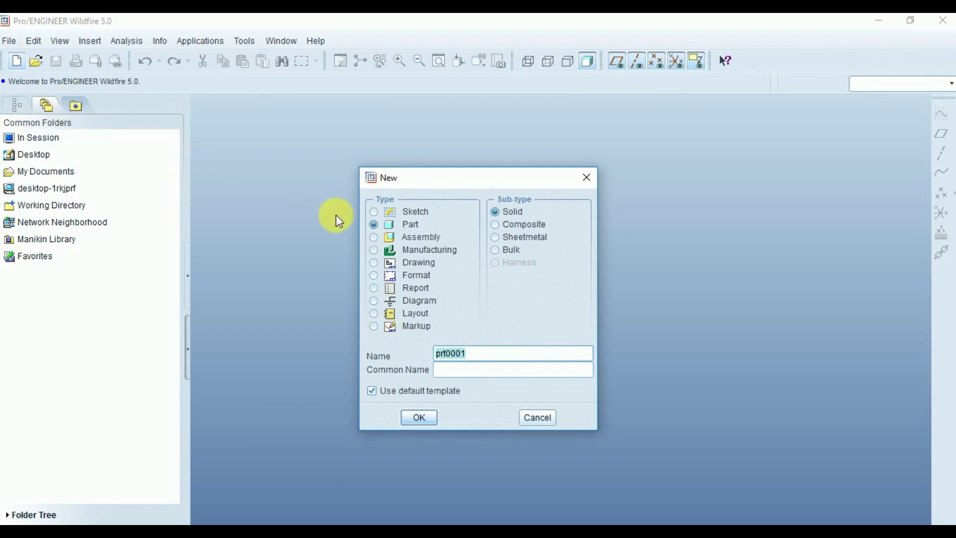
click(403, 398)
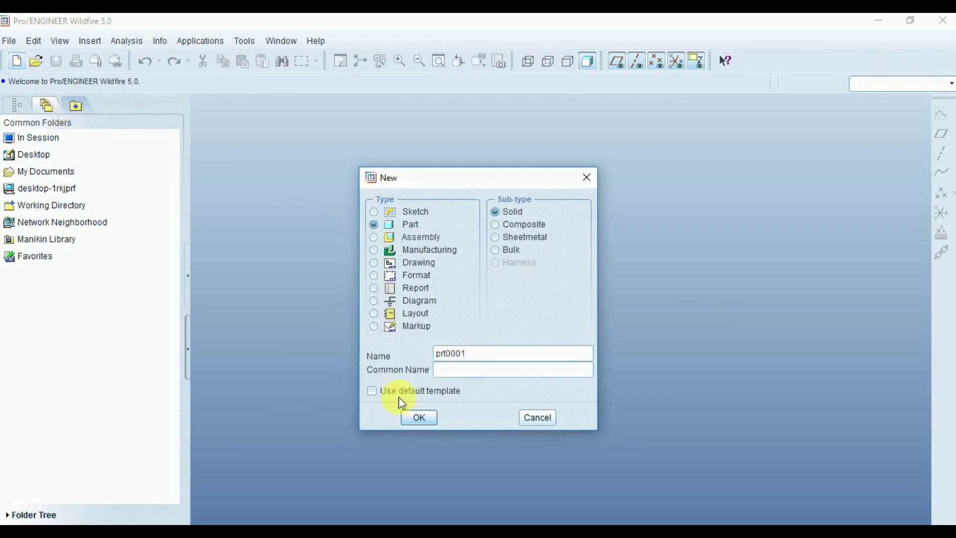
click(420, 419)
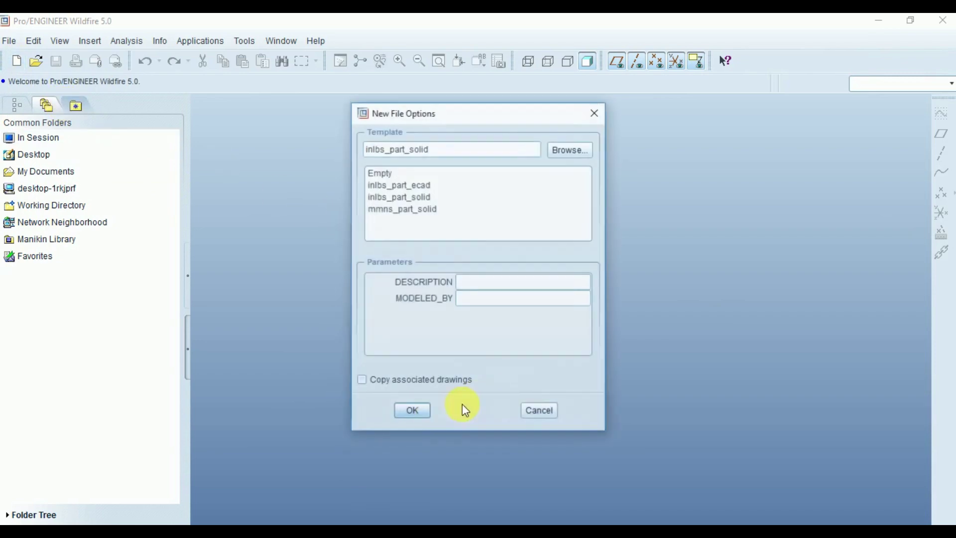
click(397, 210)
click(413, 411)
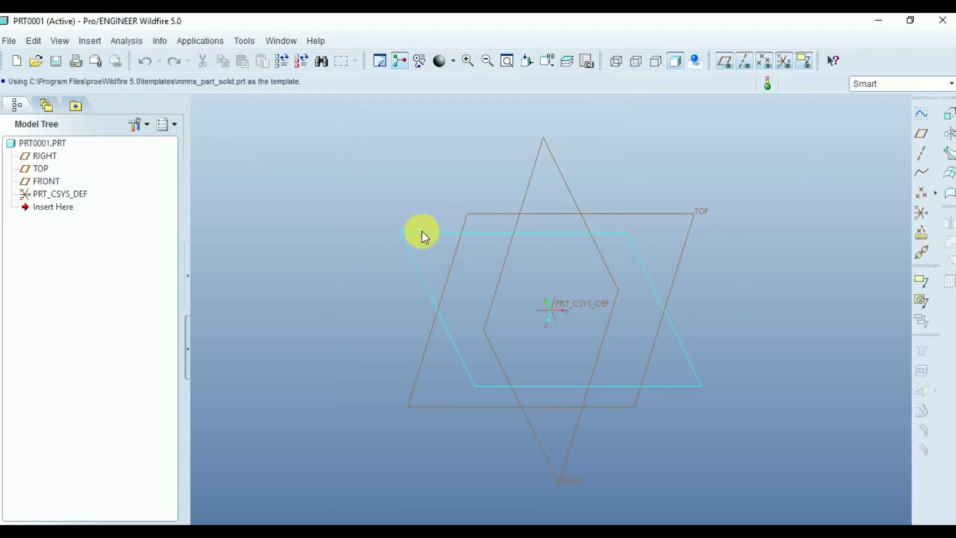
Start a sketch on the FRONT datum plane, oriented with the RIGHT plane as the Right reference
click(417, 233)
click(924, 116)
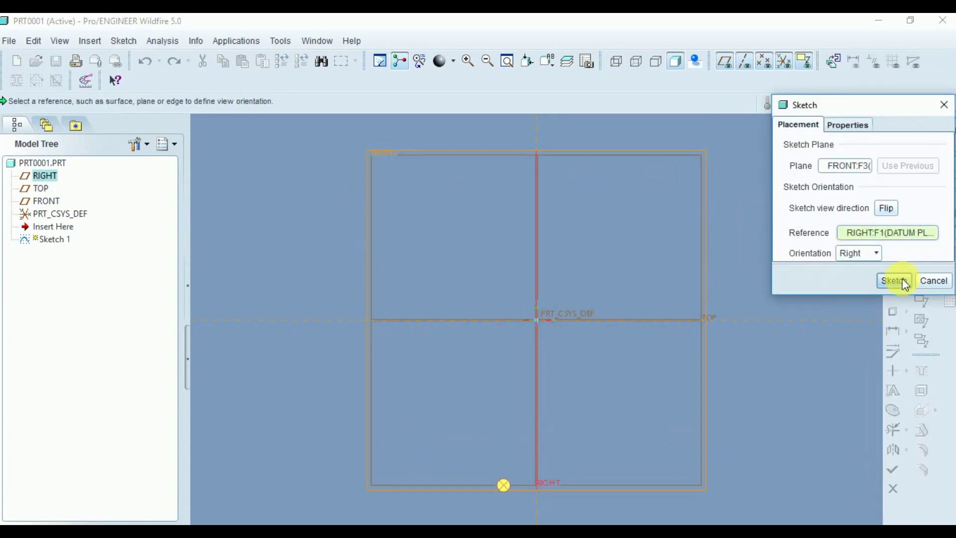
click(897, 280)
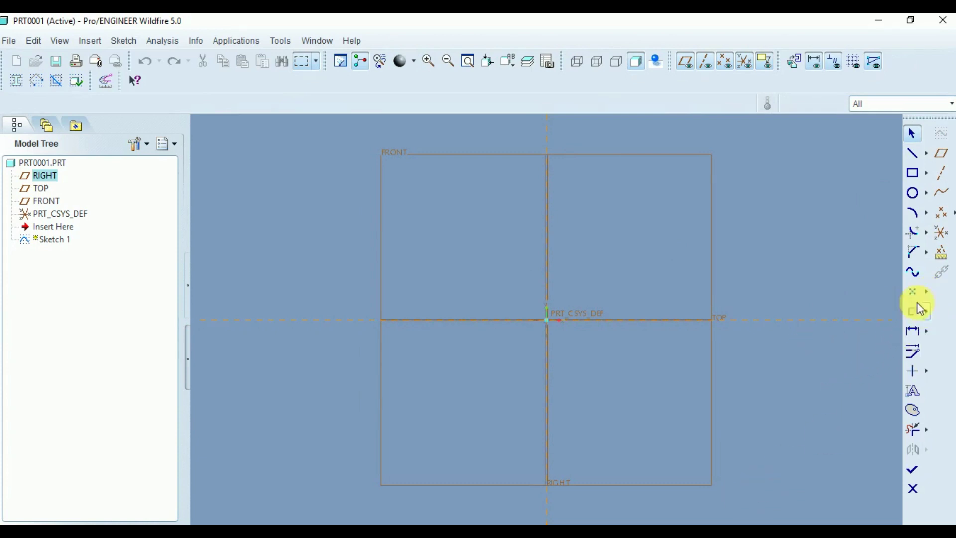
Sketch a rectangle about 310 mm wide and 110 mm high above the horizontal axis, spanning the vertical axis
click(913, 174)
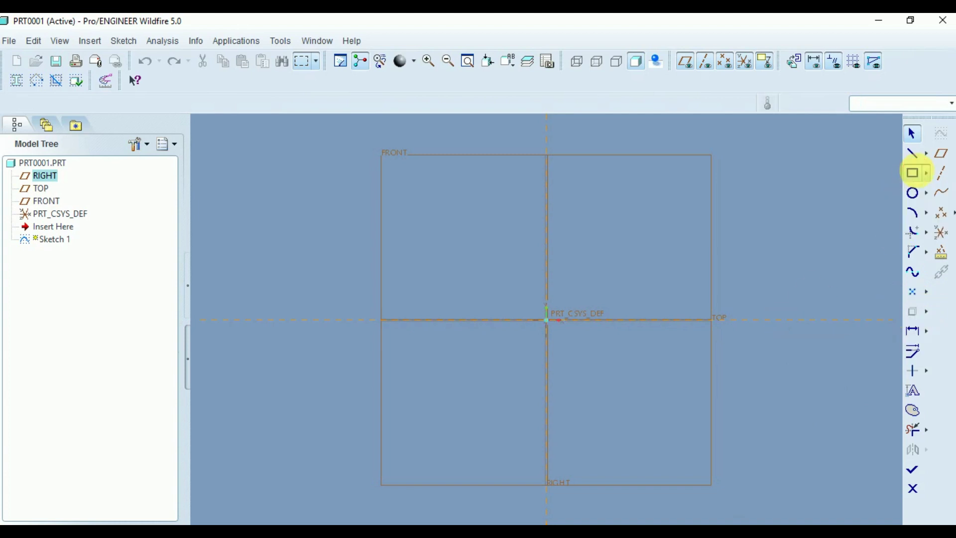
click(459, 214)
click(656, 285)
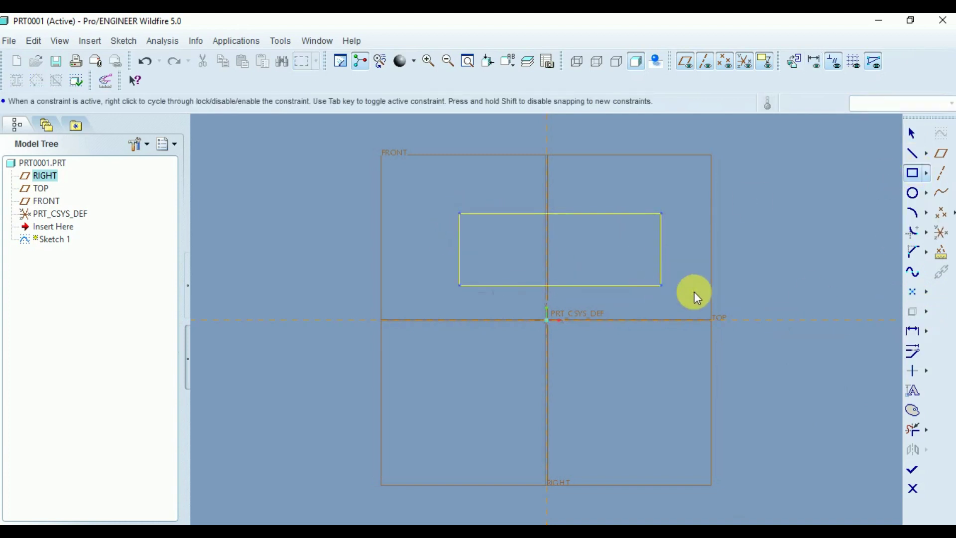
middle_click(692, 286)
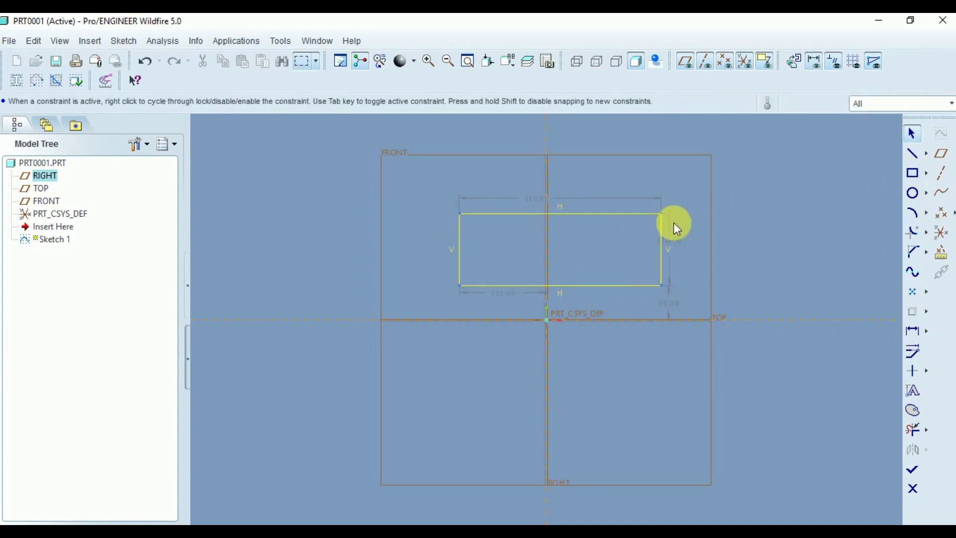
Start the sketch Offset tool in Single mode and move its dialogs clear of the rectangle
click(926, 310)
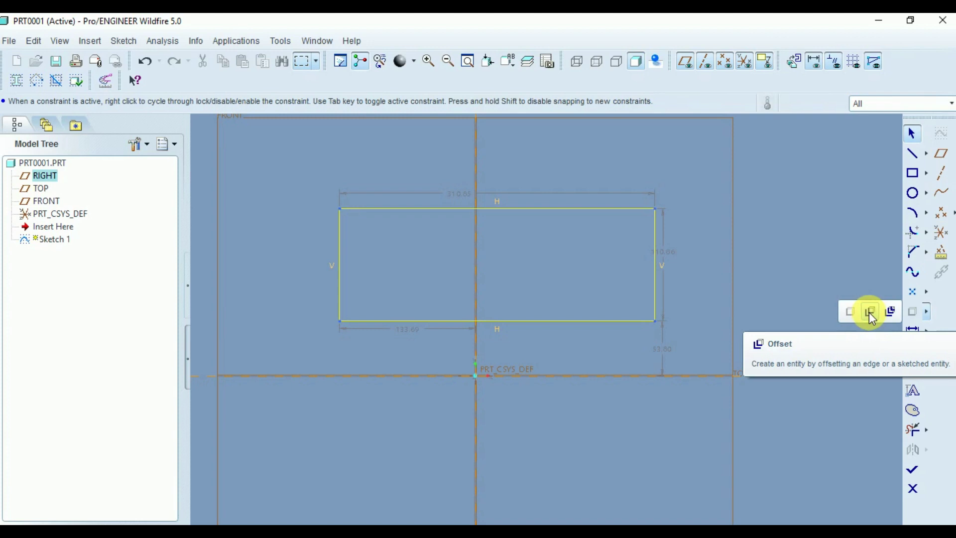
click(870, 312)
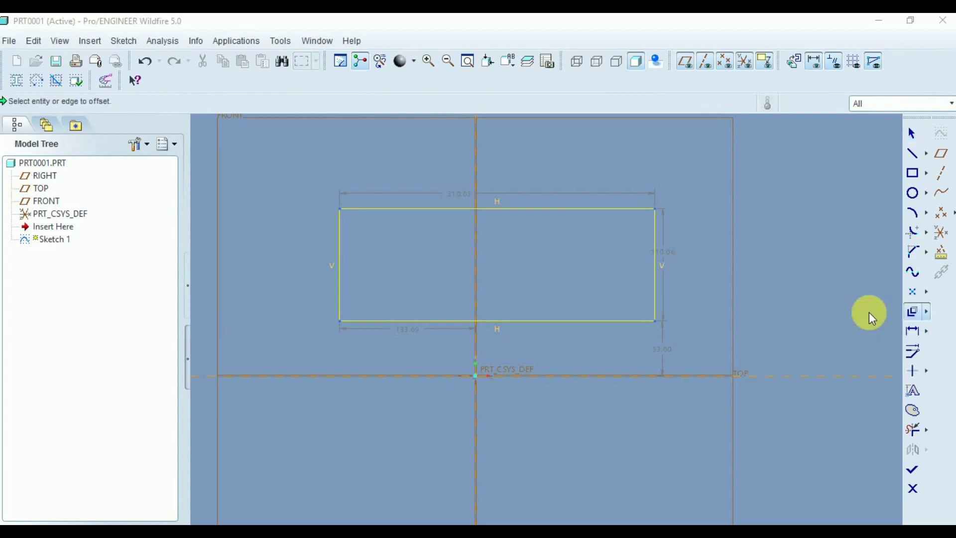
drag(917, 121, 775, 122)
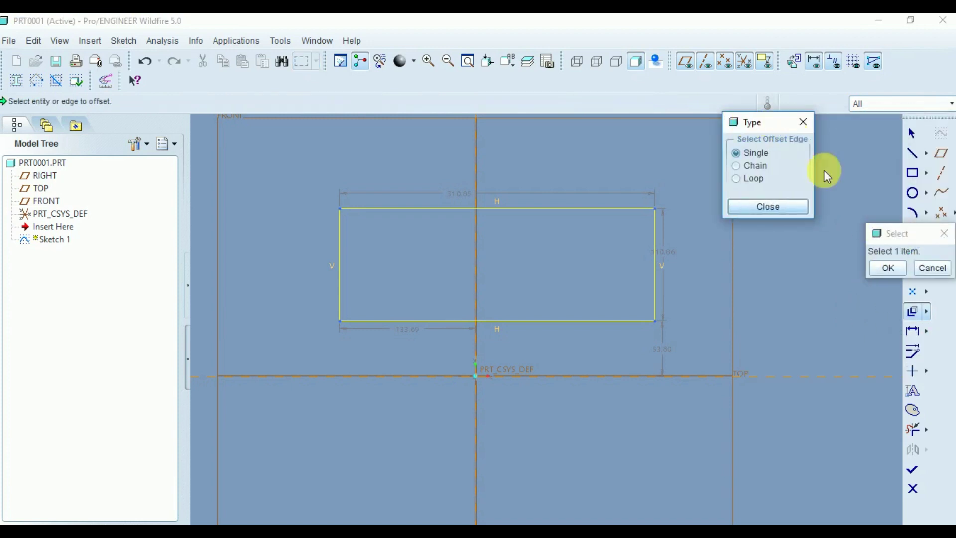
drag(913, 235, 768, 229)
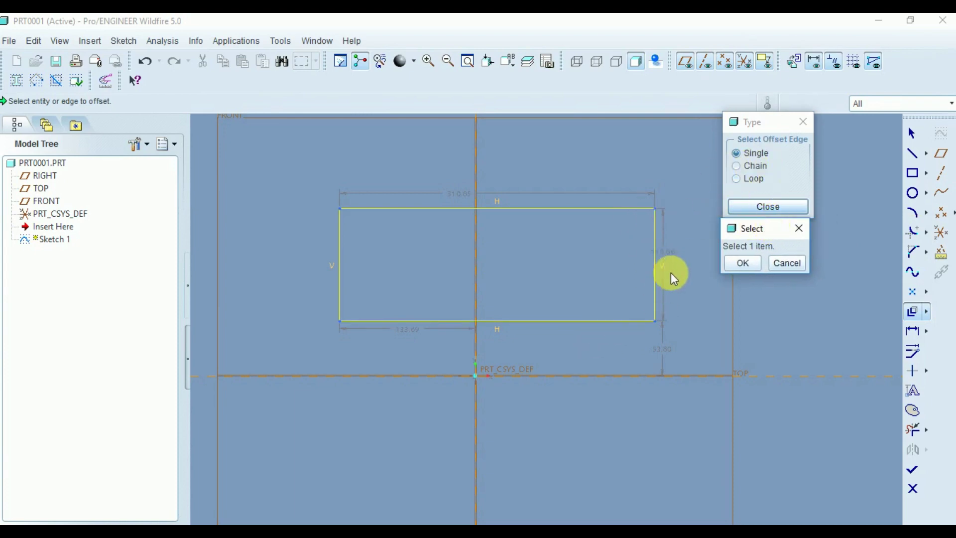
drag(775, 121, 818, 111)
drag(777, 227, 820, 244)
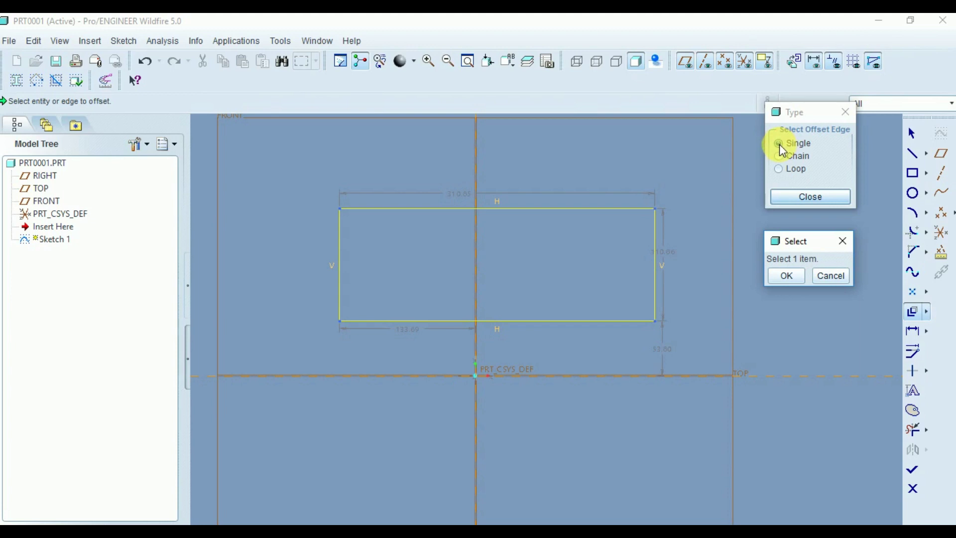
Offset the rectangle's right edge outward by 50 mm as a single entity and finish the selection
scroll(666, 244, down, 2)
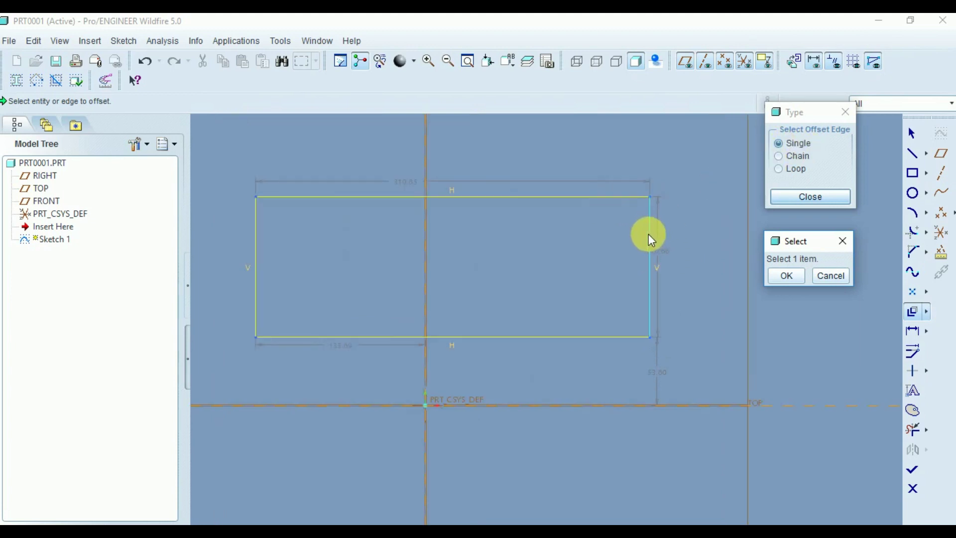
scroll(668, 261, up, 1)
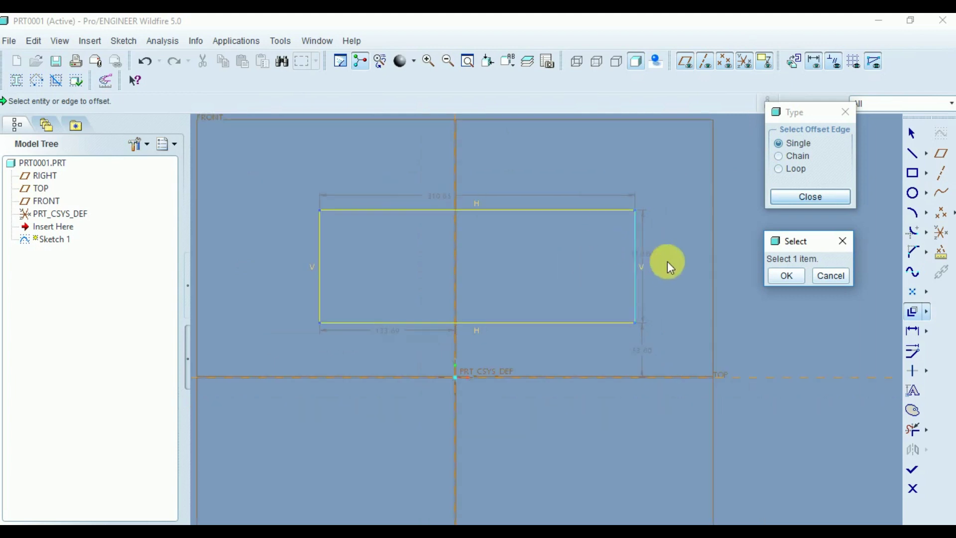
click(633, 241)
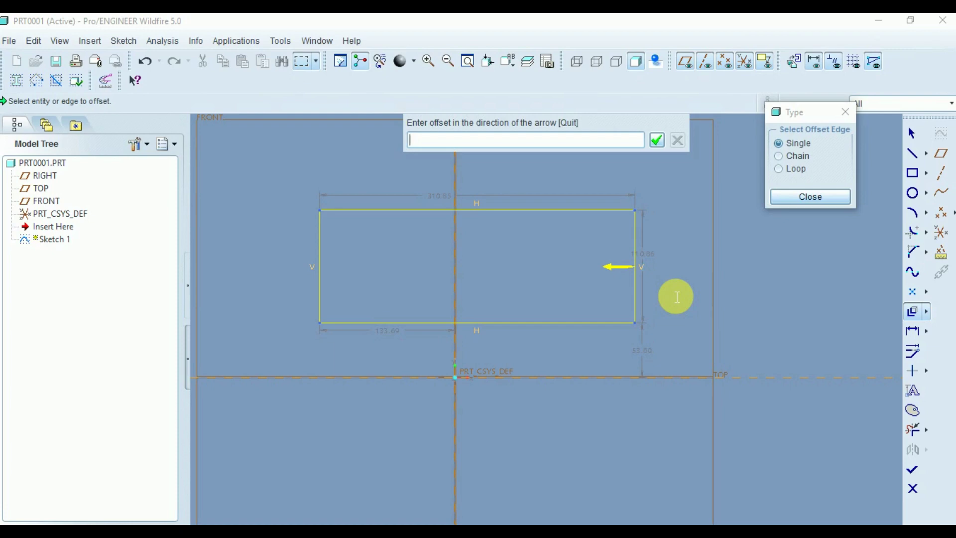
text(01)
key(BackSpace)
key(BackSpace)
text(1)
key(BackSpace)
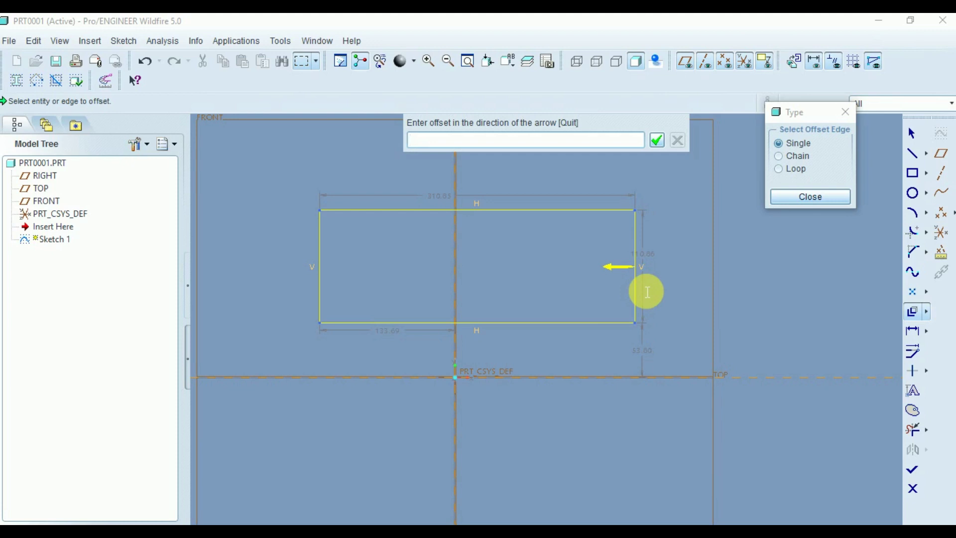
text(-20)
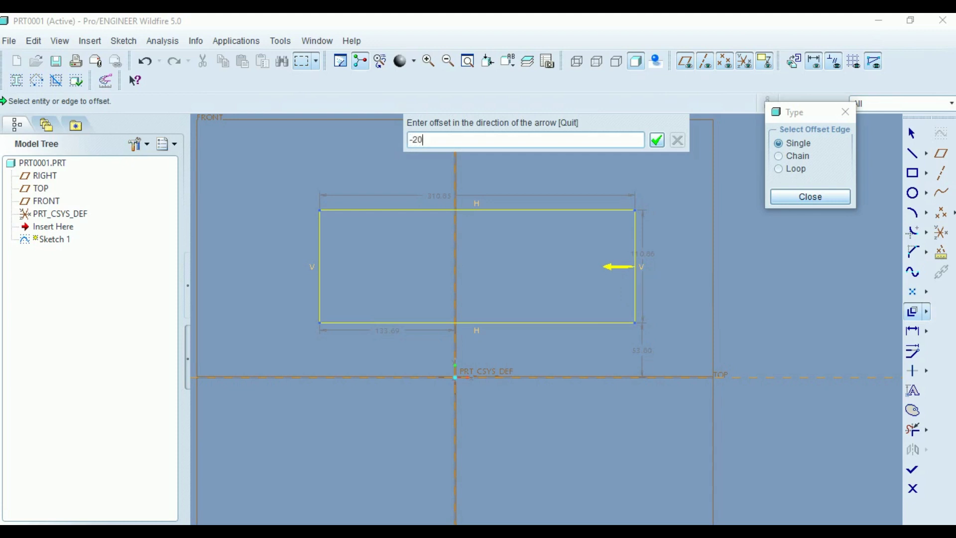
key(BackSpace)
key(BackSpace)
text(40)
key(Return)
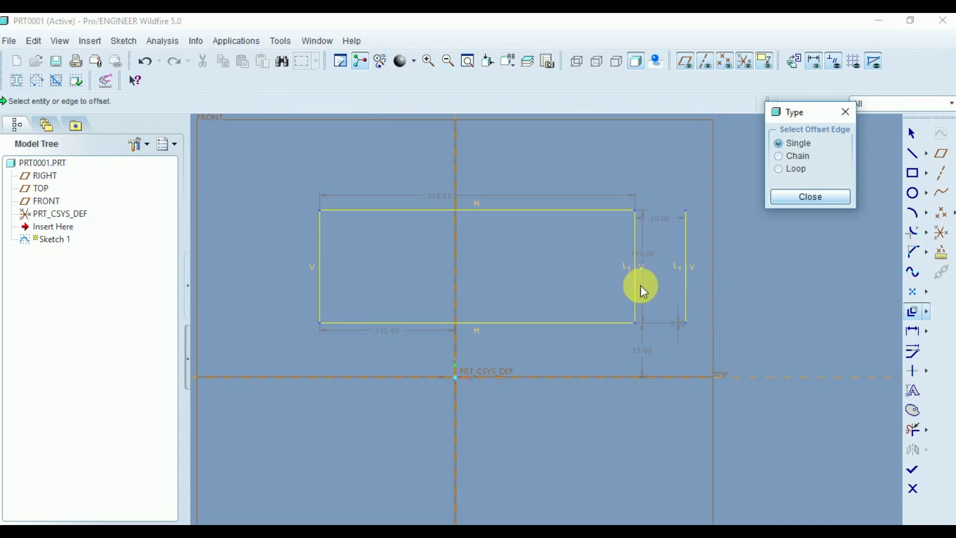
scroll(749, 255, down, 1)
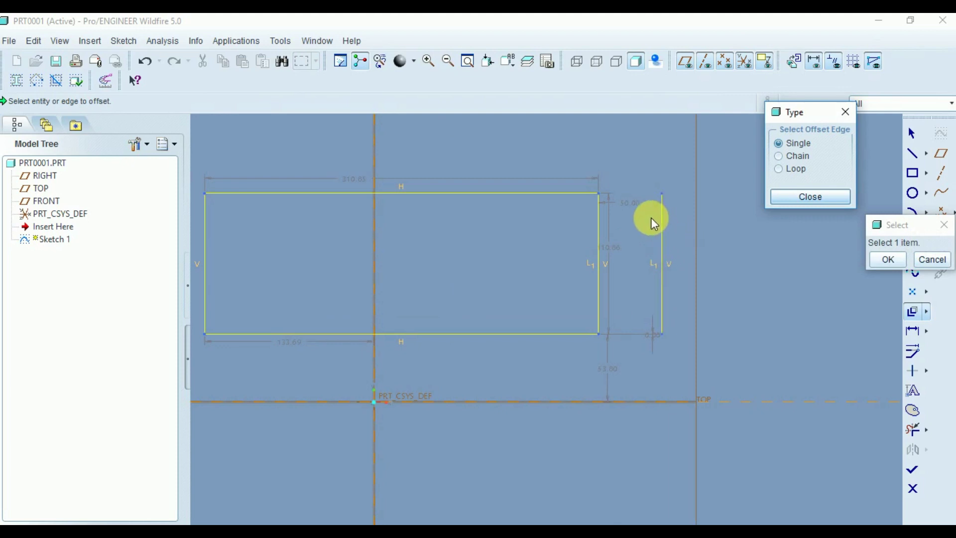
scroll(650, 179, down, 1)
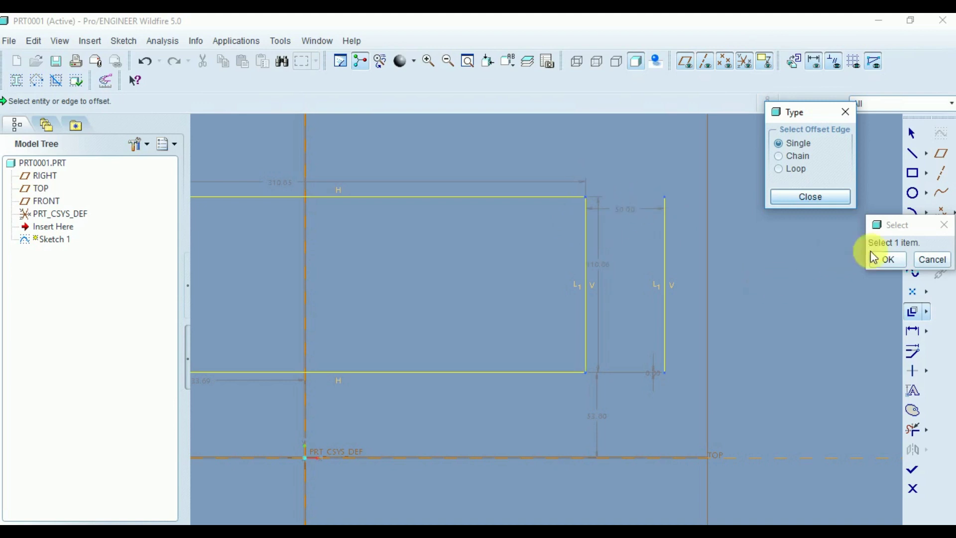
click(887, 258)
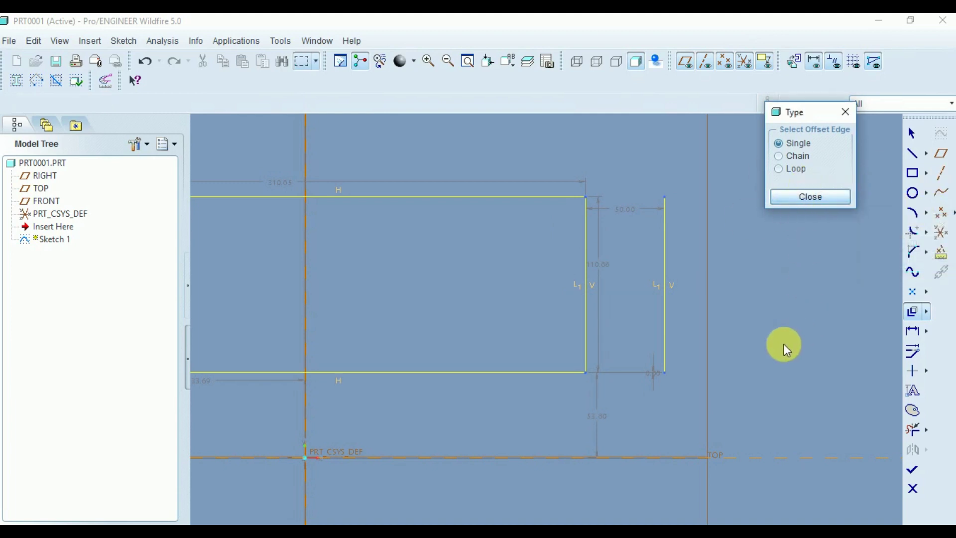
Delete the single offset line beside the rectangle with the Delete Segment tool
scroll(783, 343, up, 2)
scroll(789, 342, up, 1)
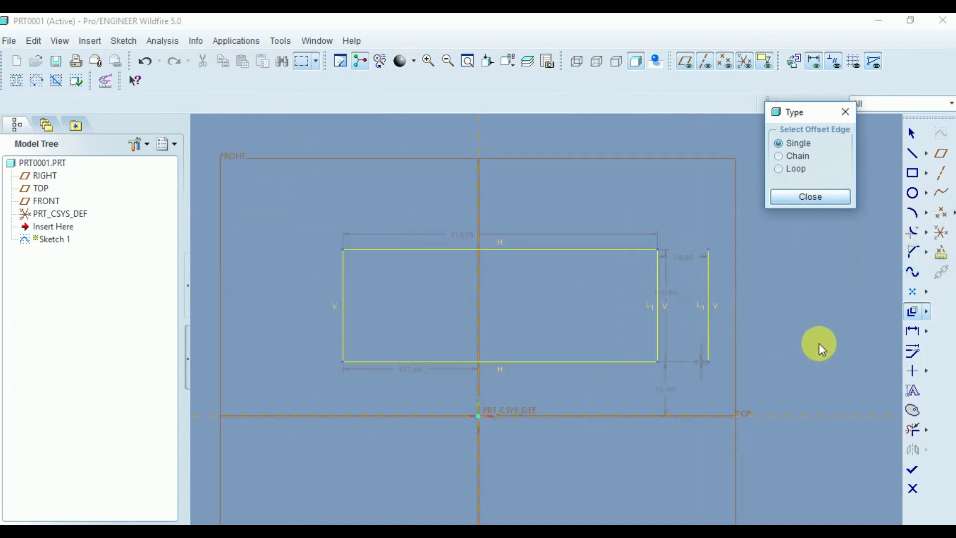
scroll(820, 344, down, 1)
click(915, 430)
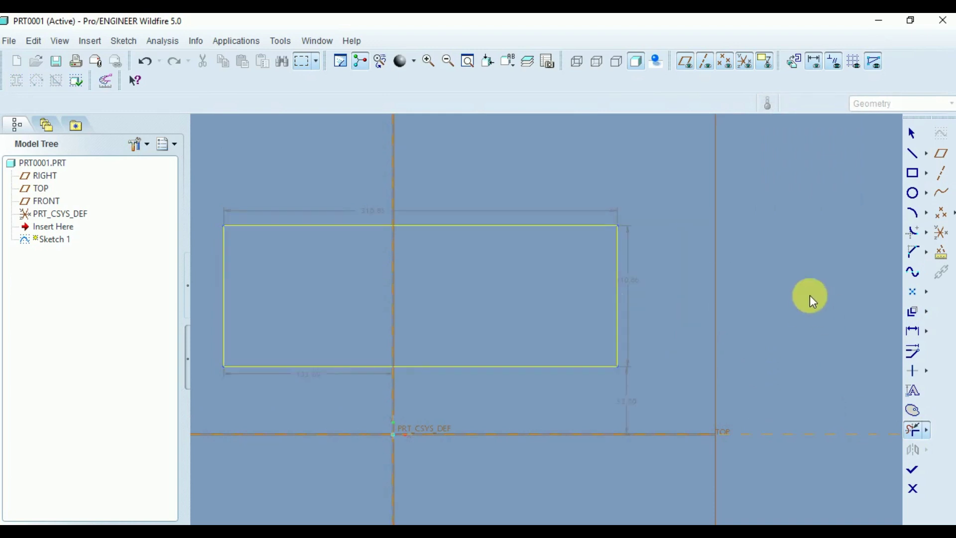
Offset the chain of the rectangle's right and bottom edges outward by 50 mm, using -50 as the offset value
click(912, 314)
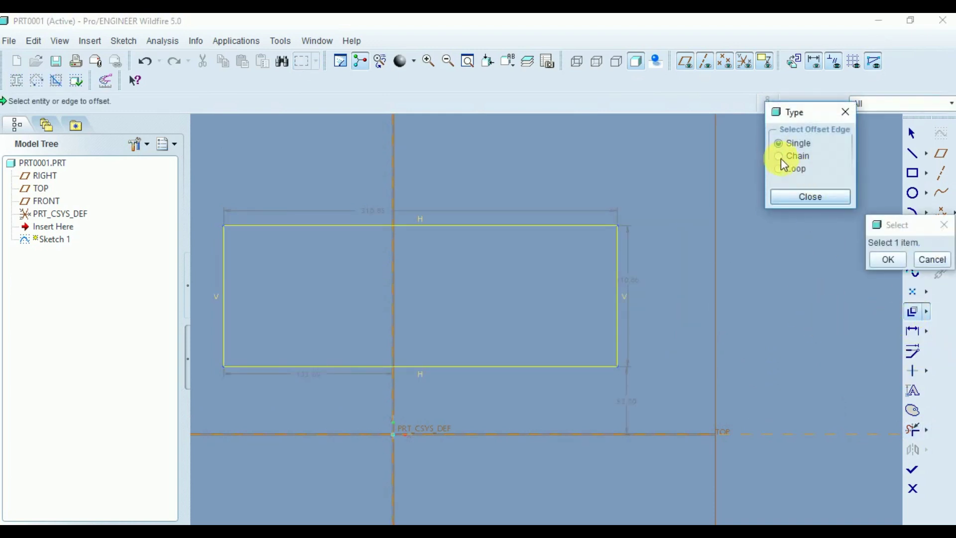
click(783, 160)
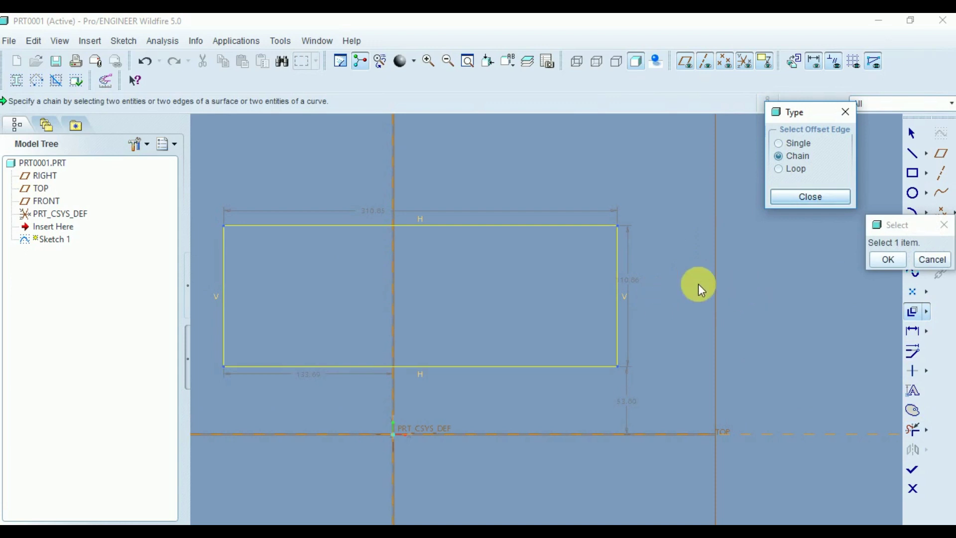
click(617, 269)
click(568, 366)
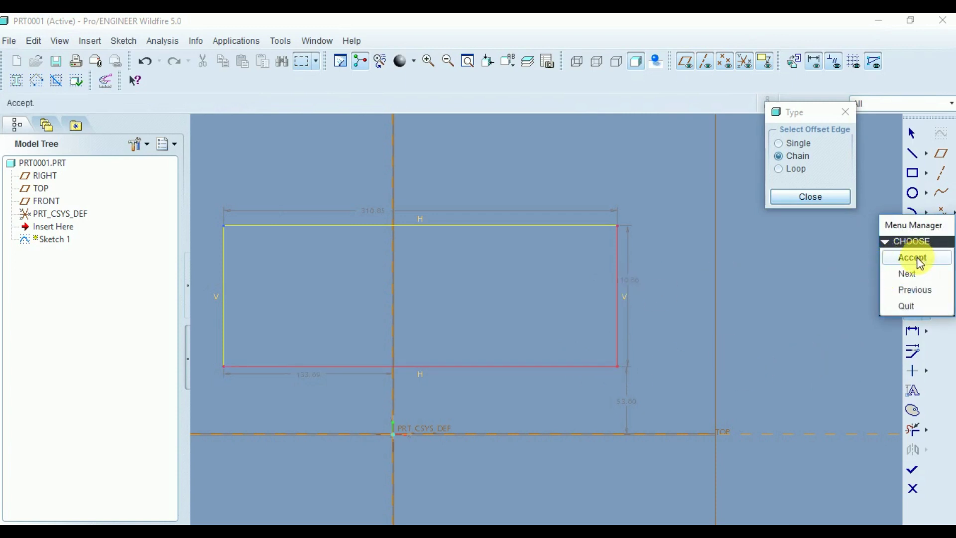
click(919, 258)
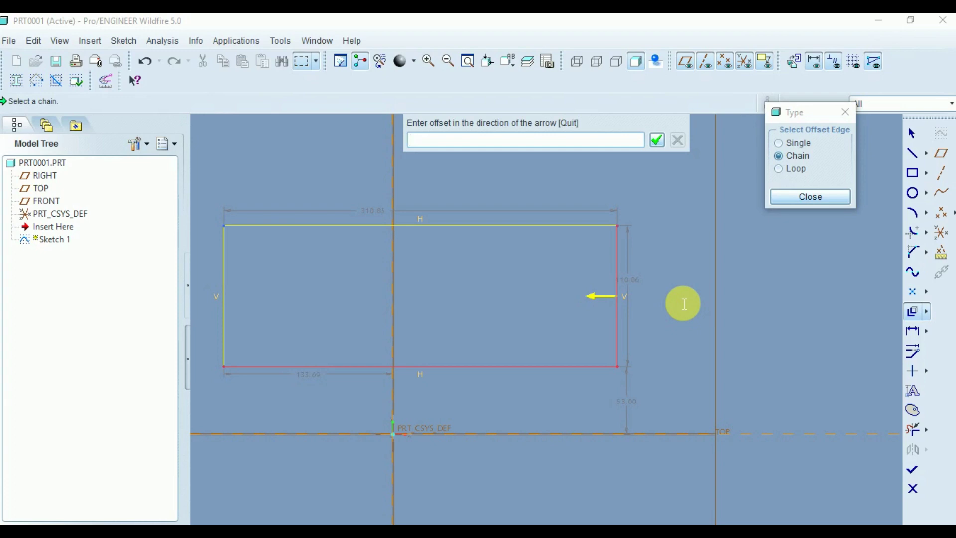
text(-50)
key(Return)
scroll(648, 351, down, 2)
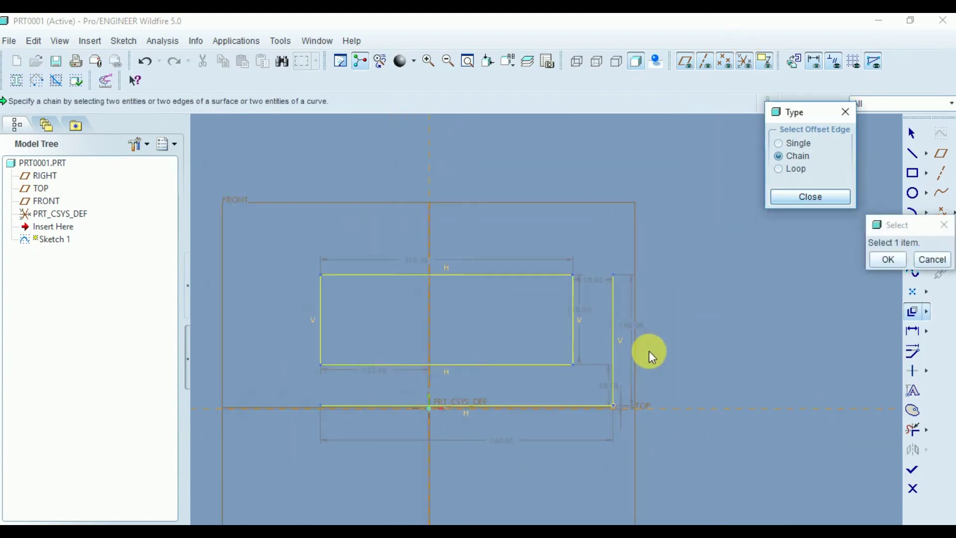
scroll(497, 423, up, 4)
scroll(580, 411, down, 3)
scroll(544, 414, up, 1)
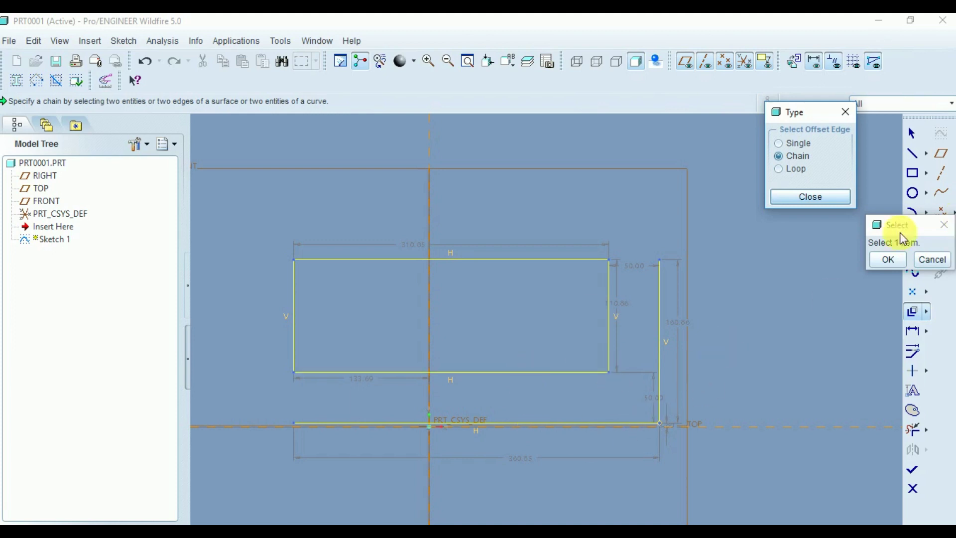
click(933, 259)
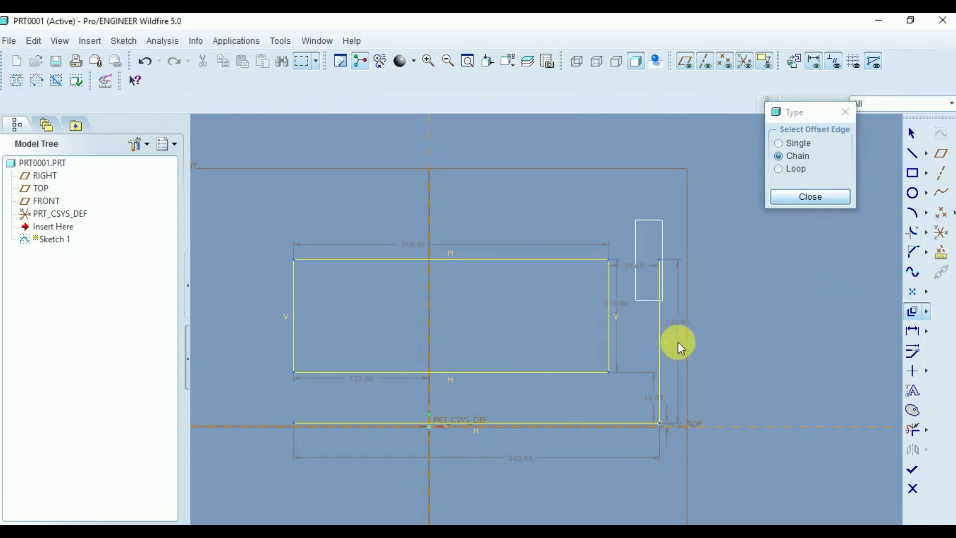
Delete the chain offset lines and the rectangle with the Delete Segment tool to clear the sketch
click(671, 450)
middle_click(730, 446)
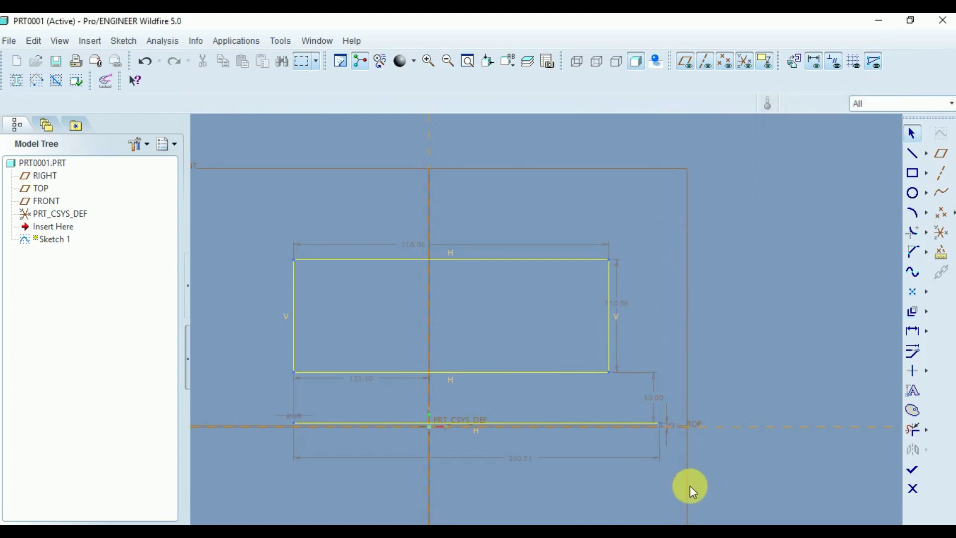
drag(690, 486, 561, 432)
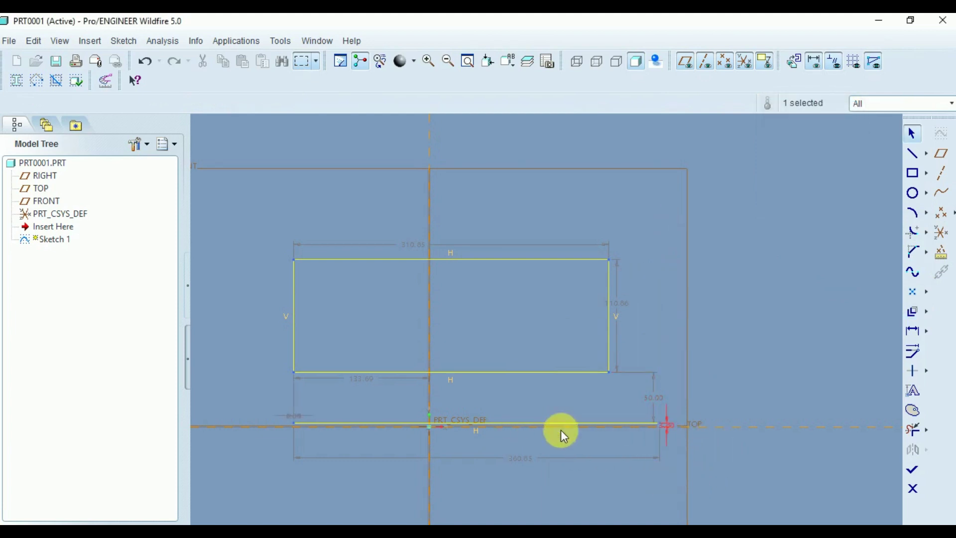
click(913, 429)
mouse_move(703, 461)
mouse_down()
mouse_move(466, 427)
mouse_move(409, 448)
mouse_up()
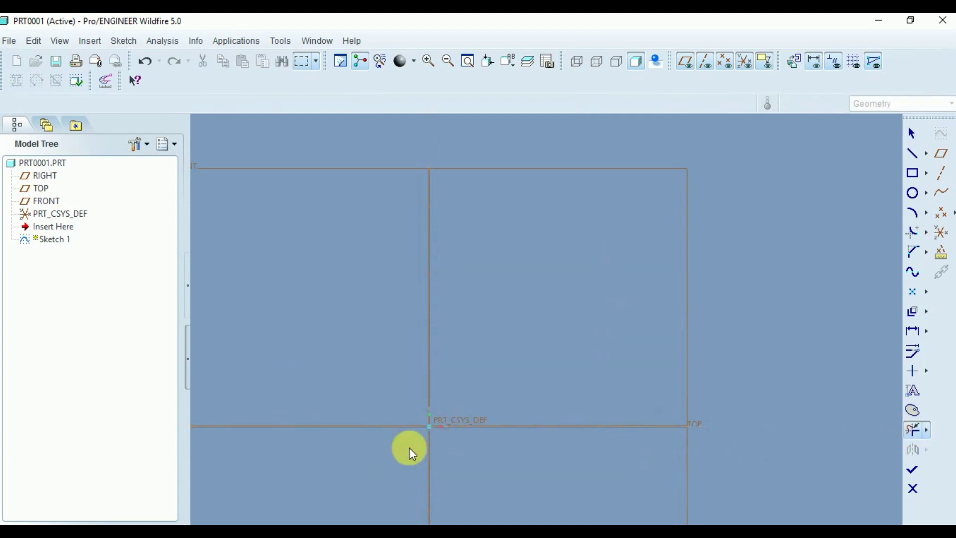
Sketch a rectangle about 310 mm by 110 mm above the horizontal reference, spanning the vertical reference
middle_click(555, 404)
scroll(611, 273, down, 1)
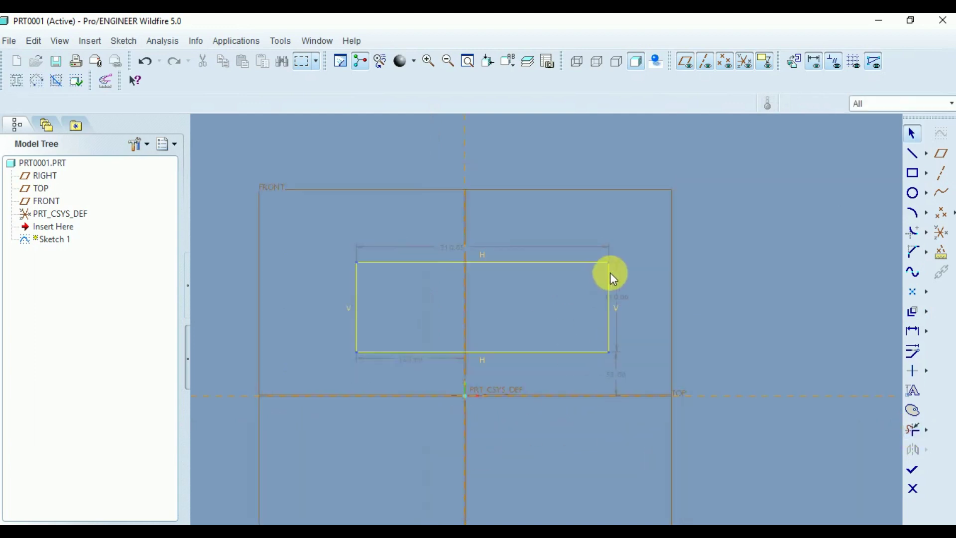
Offset the rectangle's whole loop outward by 50 mm, using -50 as the offset value, and finish the Offset tool
click(913, 312)
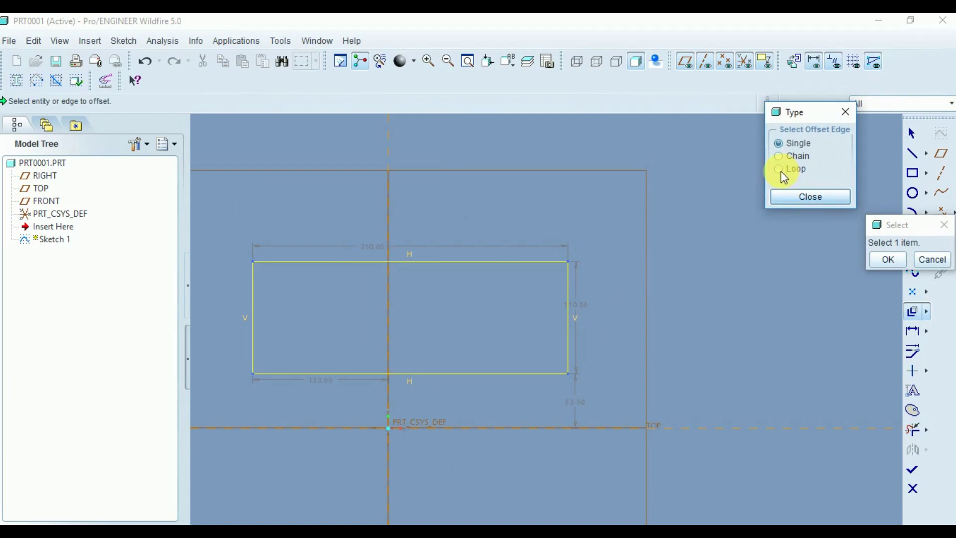
scroll(786, 270, down, 2)
scroll(564, 284, up, 2)
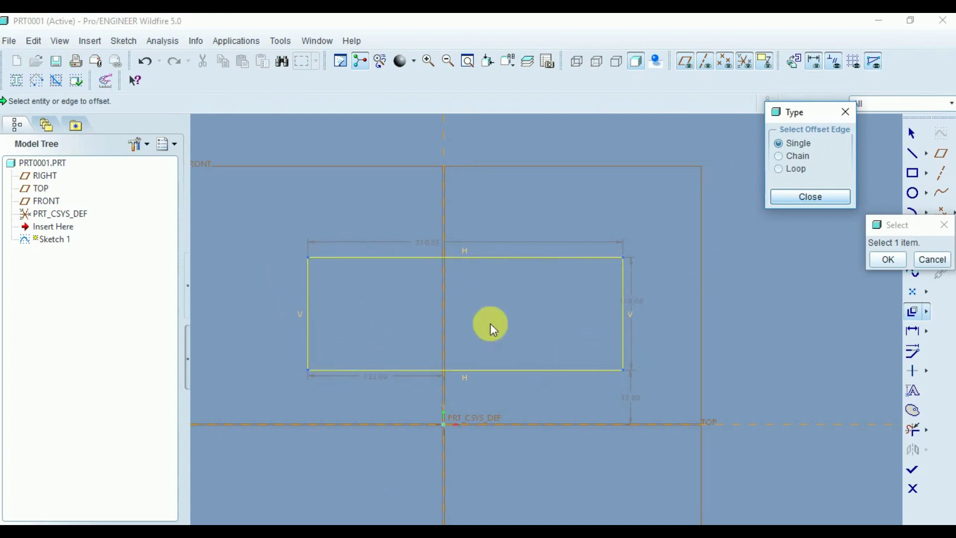
click(780, 170)
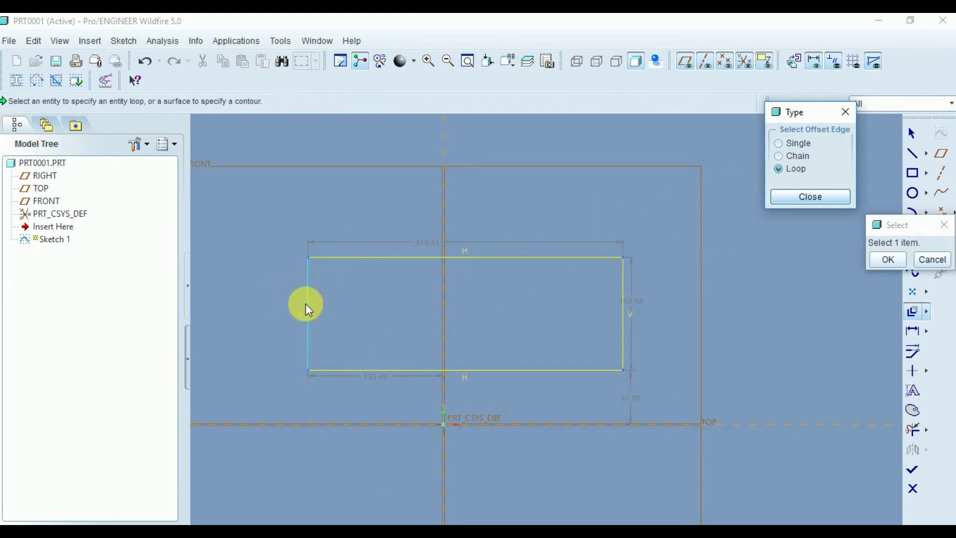
click(623, 286)
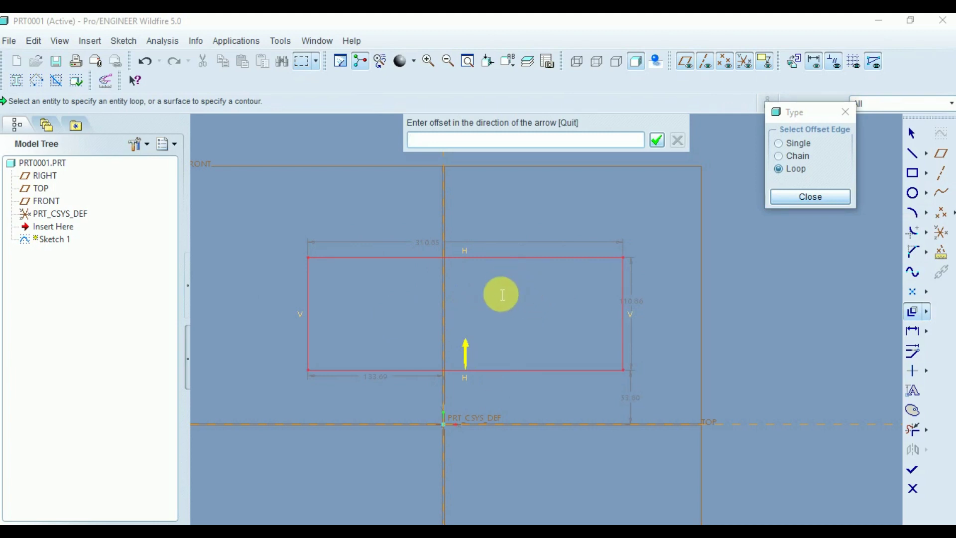
text(-)
text(40)
middle_click(496, 290)
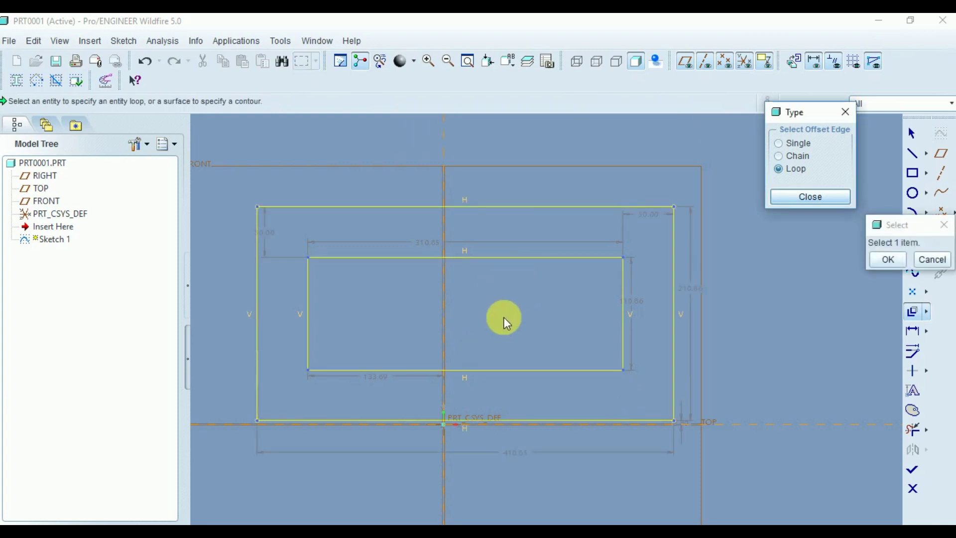
click(583, 288)
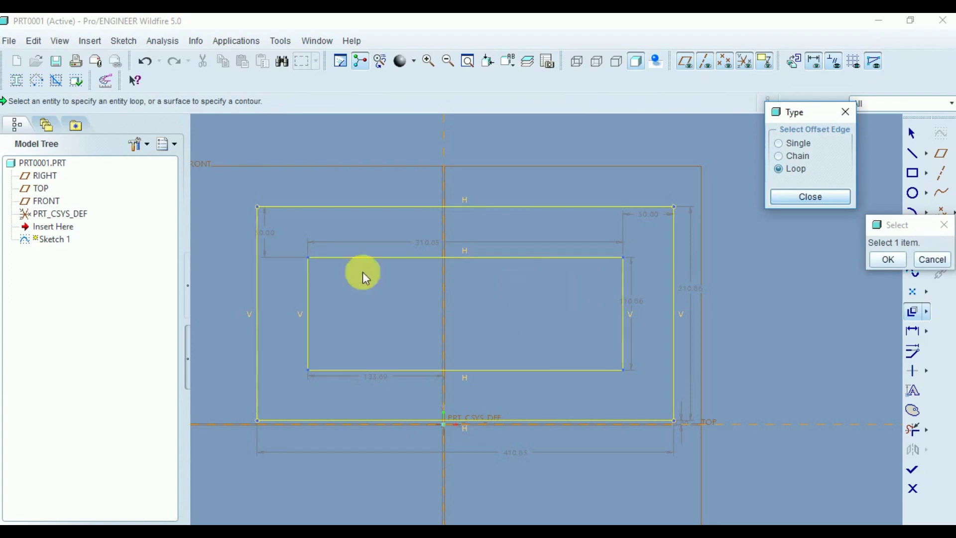
click(262, 230)
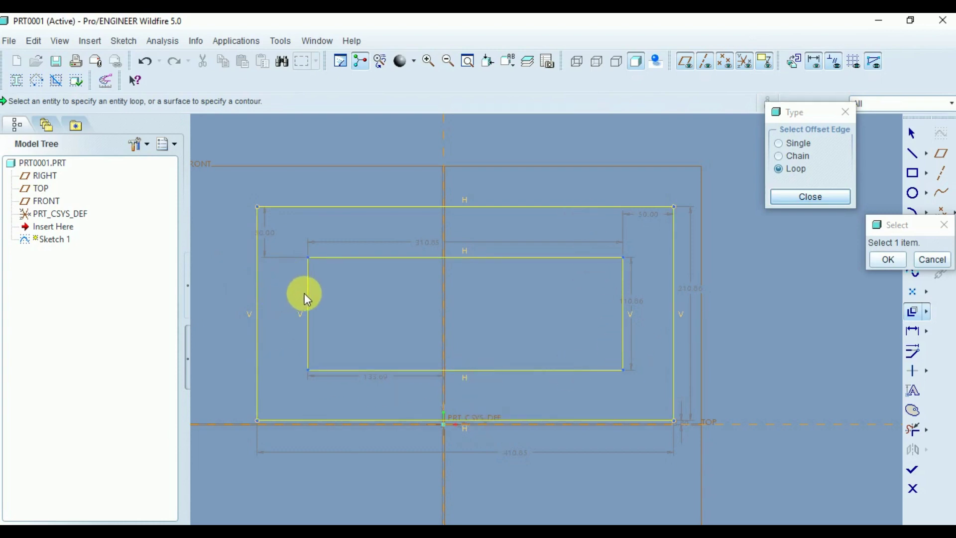
click(889, 260)
click(810, 196)
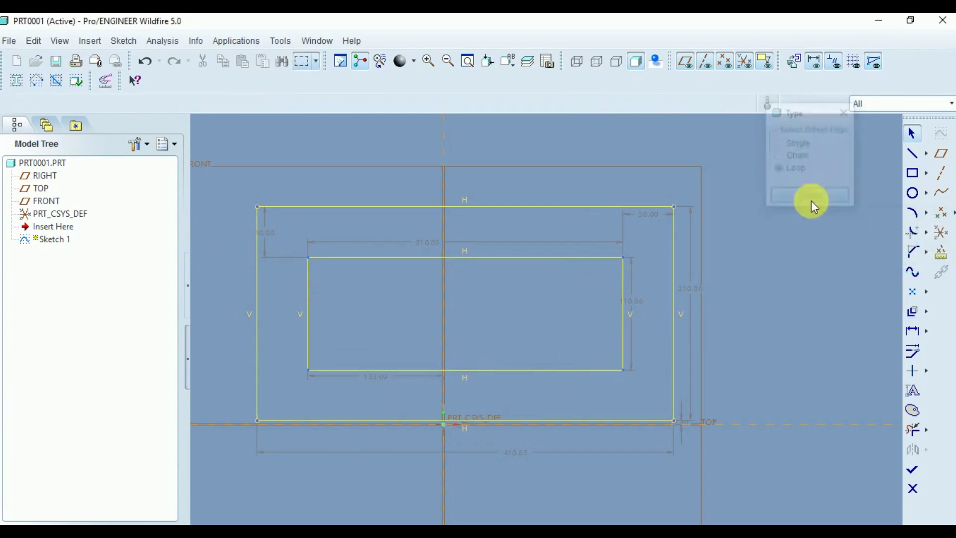
Select all sketch geometry and delete both rectangles to clear the sketch
click(927, 311)
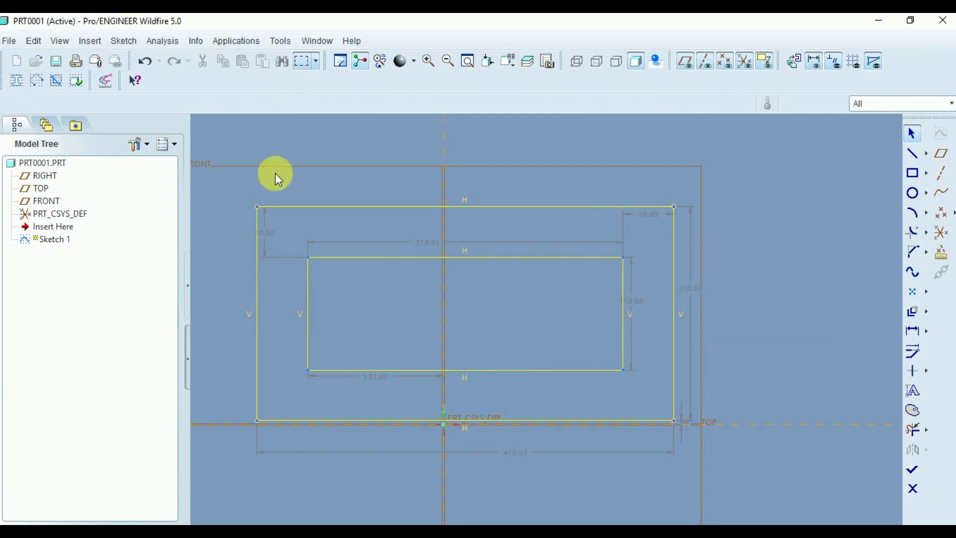
key(ctrl+alt+a)
key(Delete)
scroll(812, 424, down, 3)
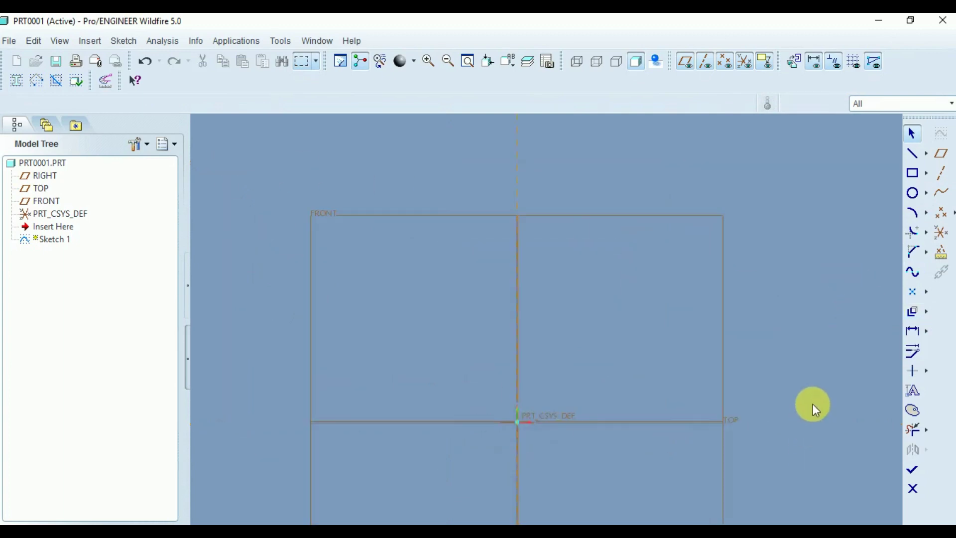
mouse_move(646, 387)
shift+middle_down()
mouse_move(570, 312)
mouse_move(545, 321)
shift+middle_up()
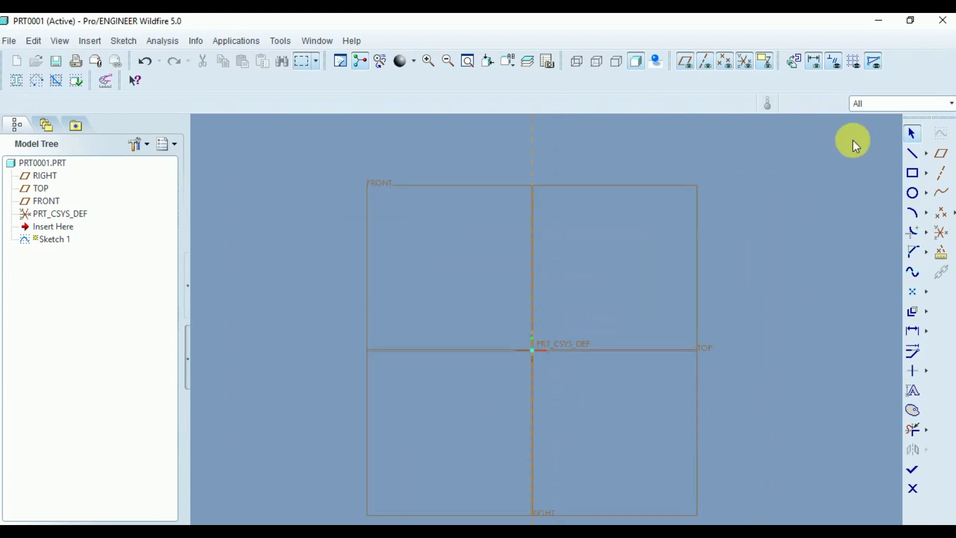
Sketch a rectangle about 245 mm by 83 mm above the horizontal reference and beyond the vertical reference
click(908, 175)
click(584, 241)
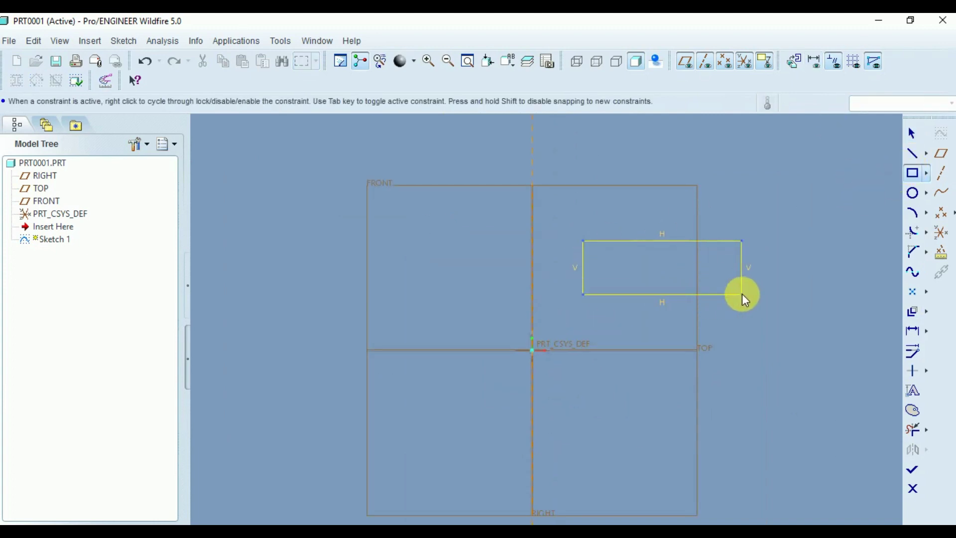
middle_click(698, 244)
scroll(756, 258, up, 3)
scroll(755, 258, down, 1)
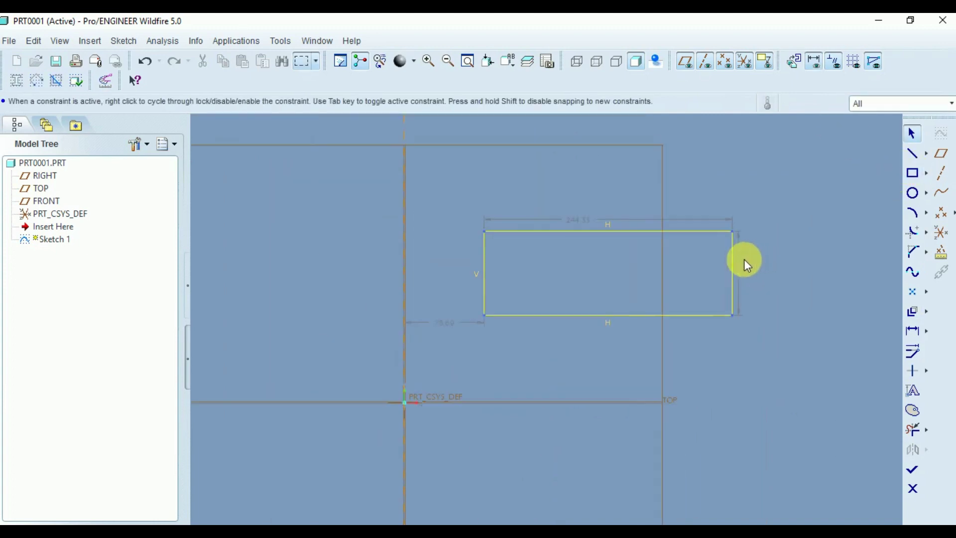
Thicken the rectangle's bottom edge as a single entity with open ends, using thickness 20 and offset -30
click(926, 311)
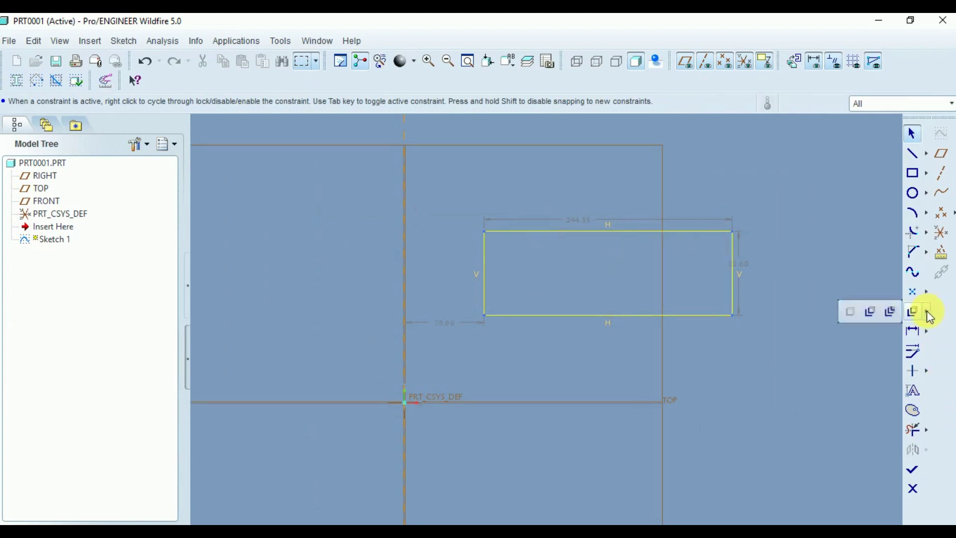
click(887, 312)
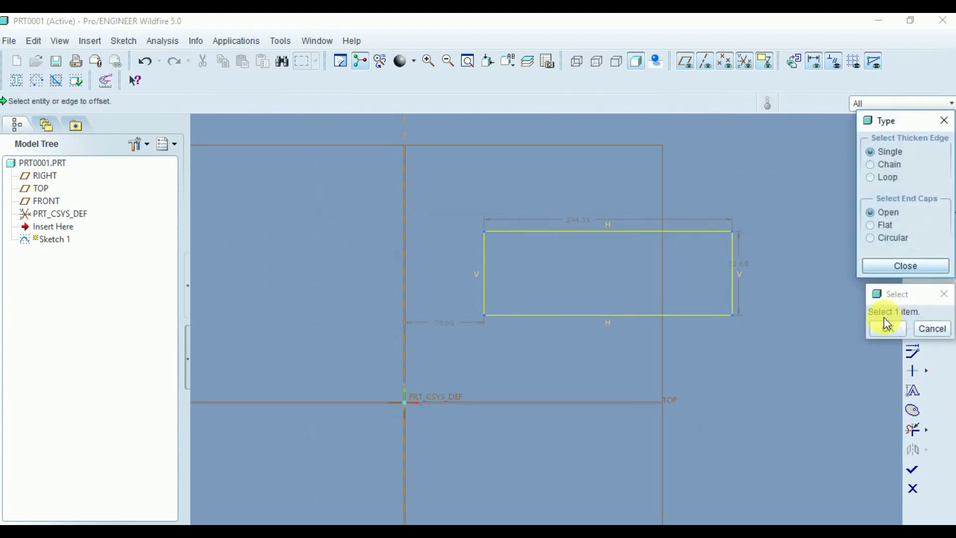
scroll(414, 228, up, 1)
scroll(631, 214, down, 1)
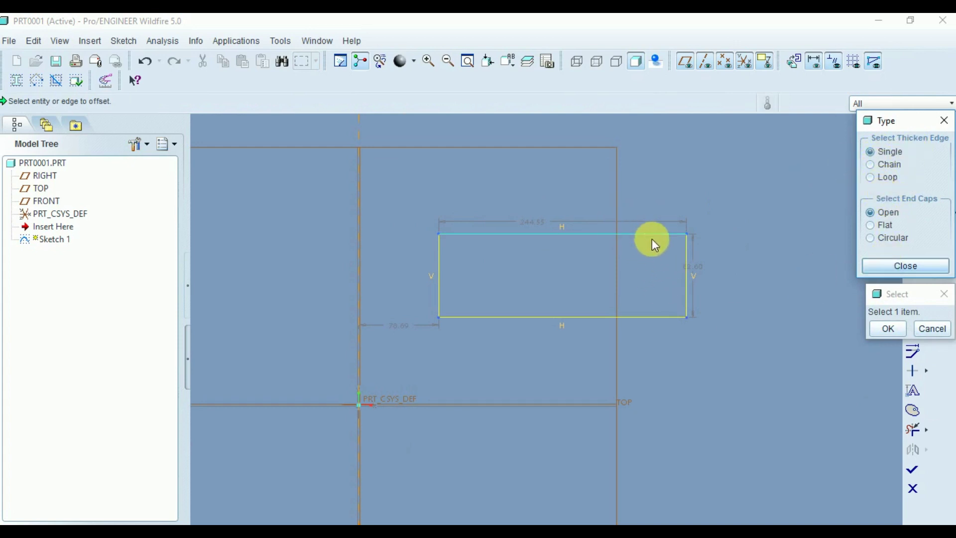
click(579, 317)
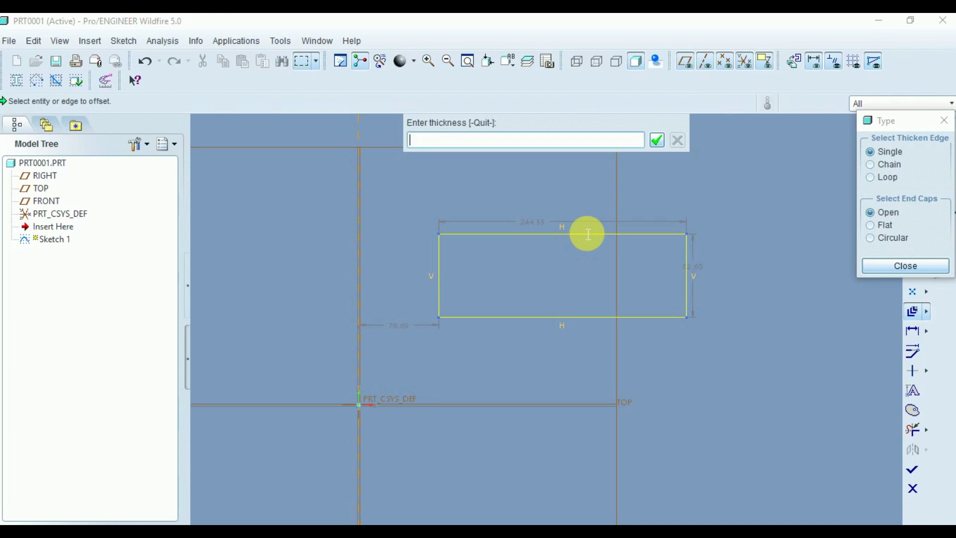
text(20)
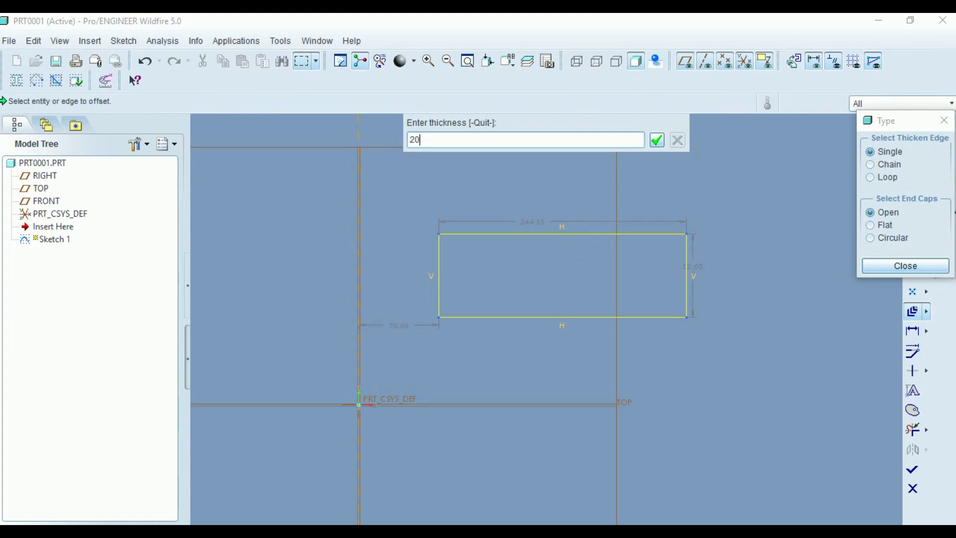
middle_click(589, 234)
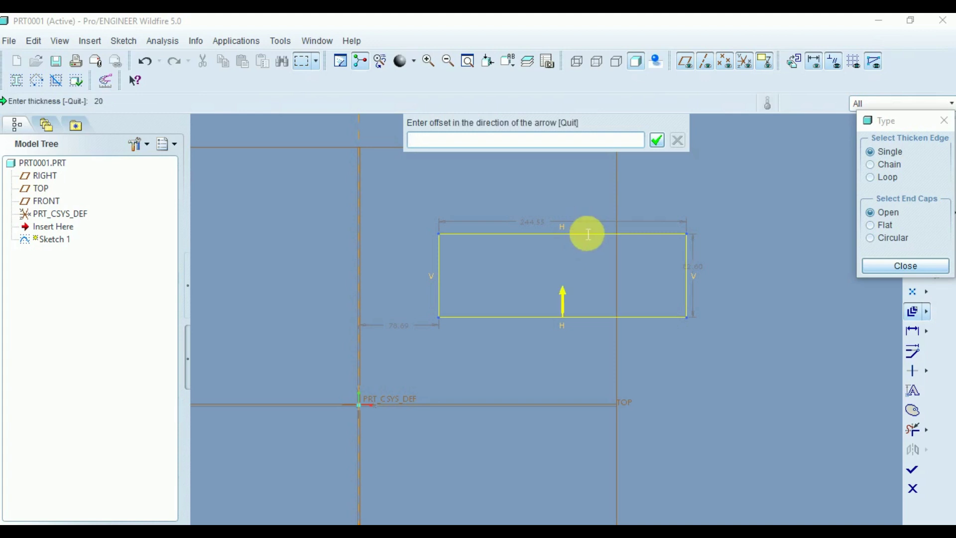
text(-10)
key(Return)
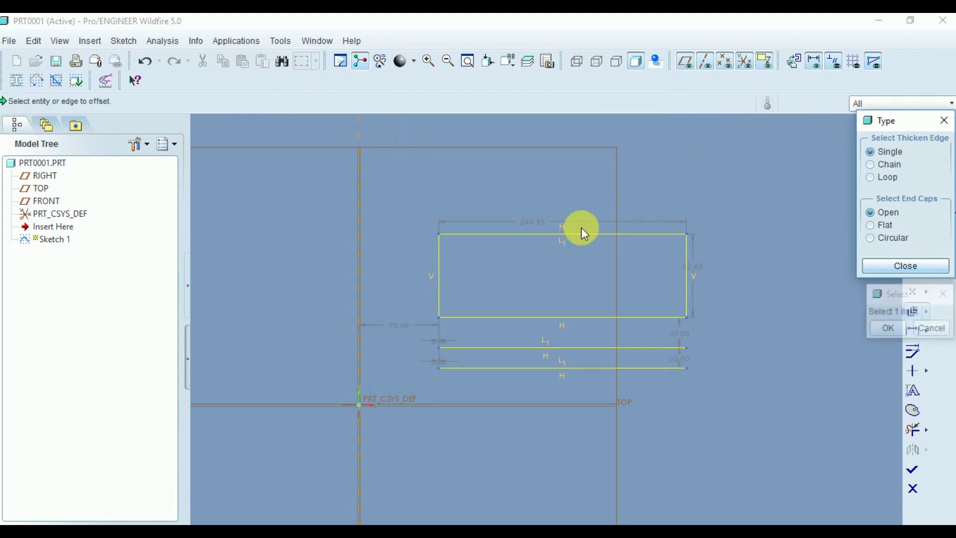
Examine the two thickened lines below the rectangle, including their ends, spacing and distance from the bottom edge
scroll(660, 364, down, 3)
scroll(617, 337, up, 2)
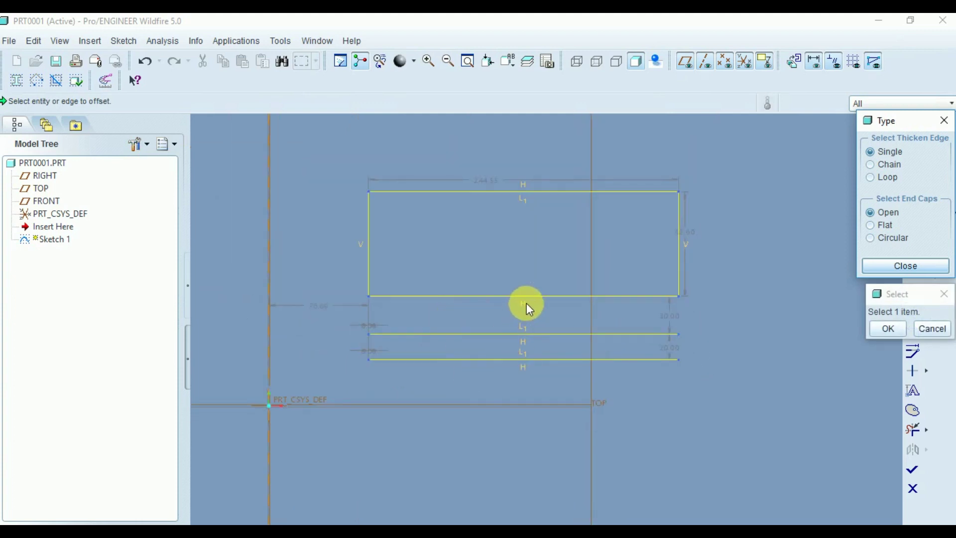
scroll(379, 327, down, 6)
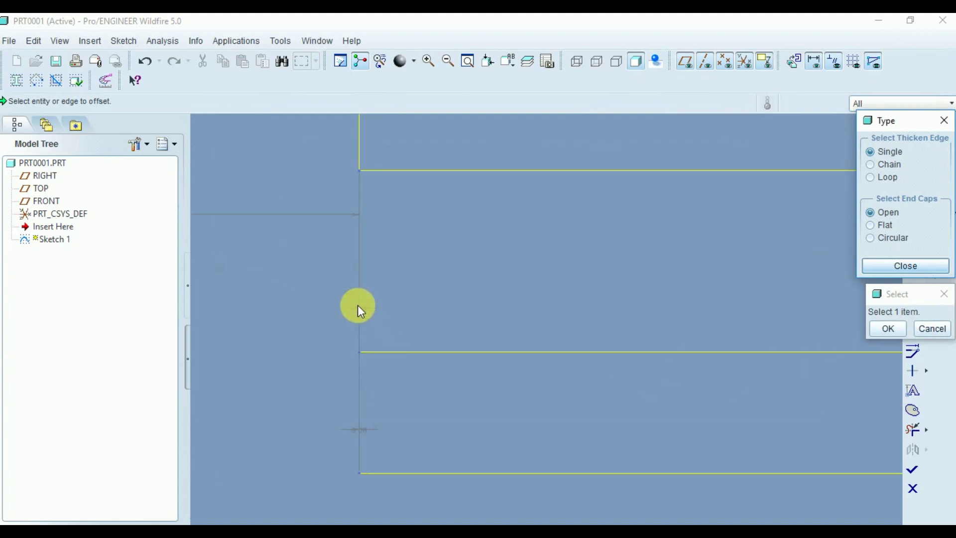
scroll(462, 323, up, 5)
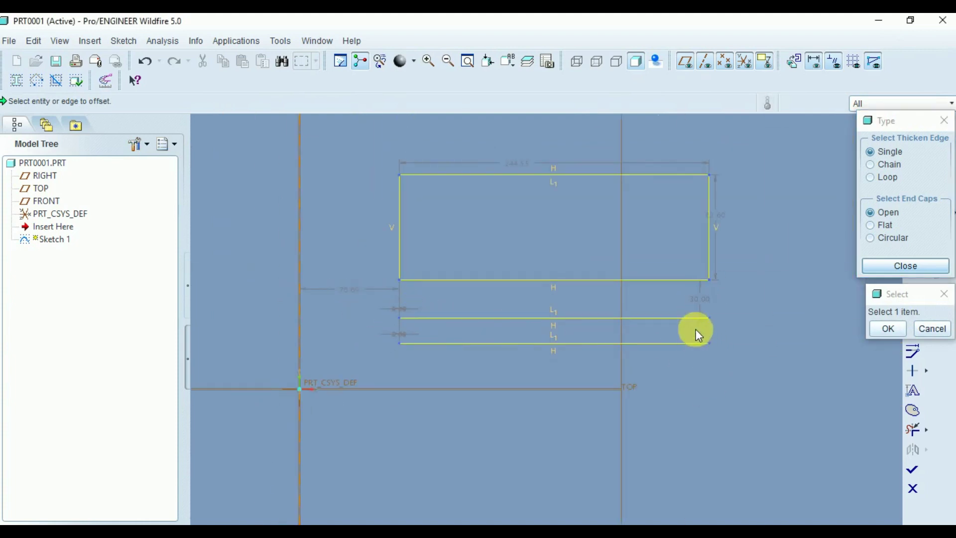
scroll(695, 328, down, 2)
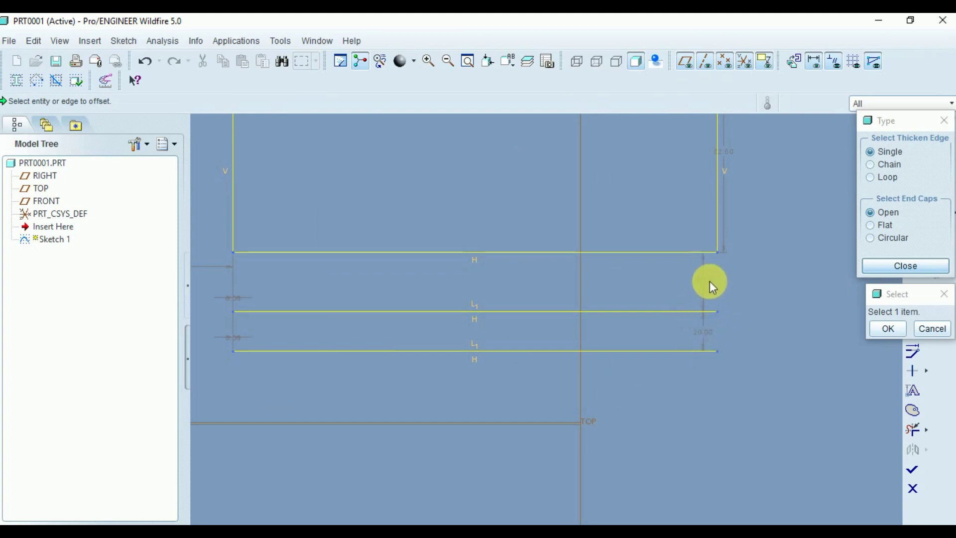
scroll(675, 297, up, 2)
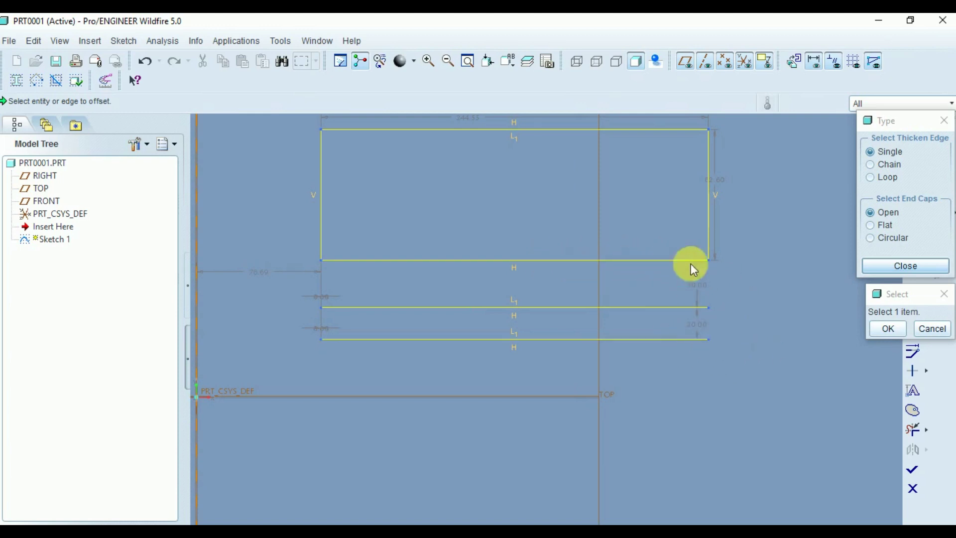
click(693, 339)
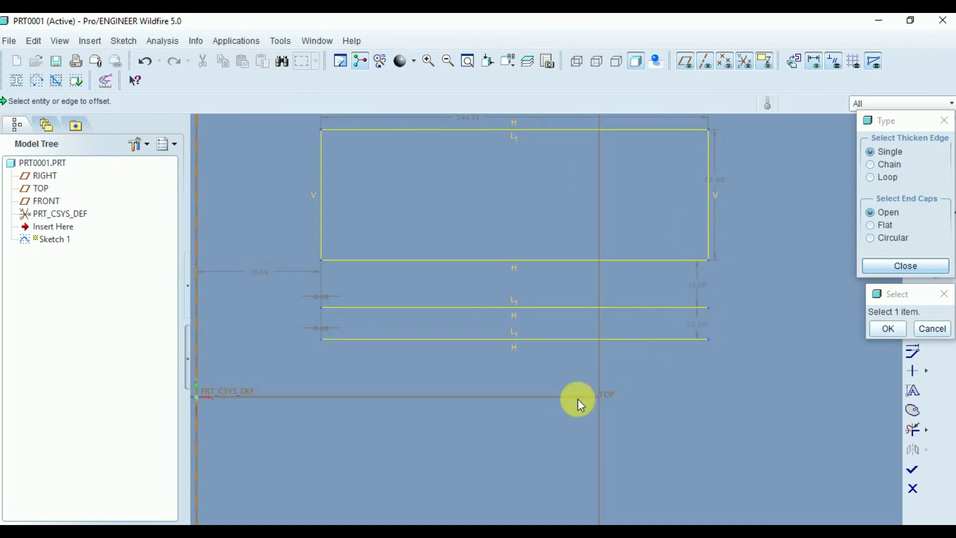
scroll(596, 438, down, 2)
scroll(636, 306, up, 2)
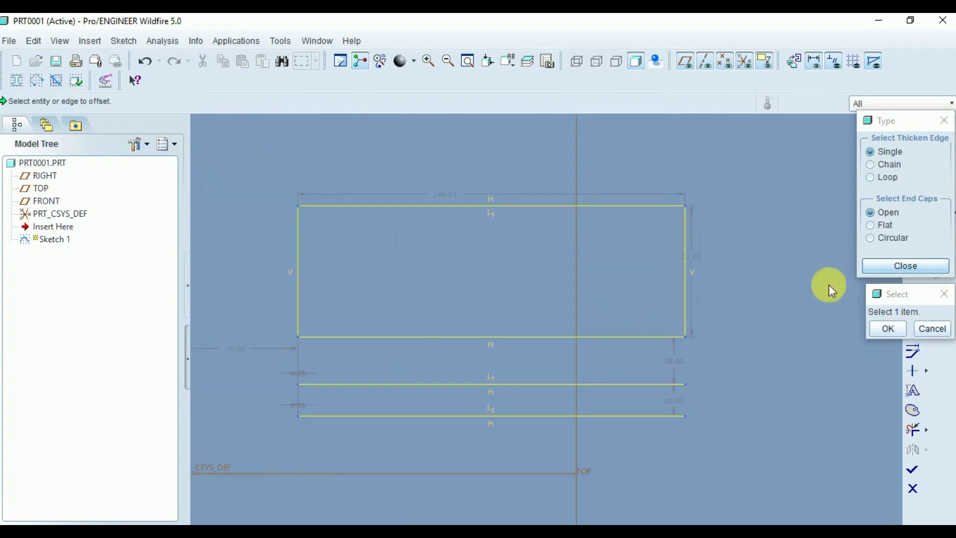
Thicken the rectangle's top edge as a single entity with open ends, using thickness 25 and offset -35
click(933, 329)
click(921, 267)
click(918, 333)
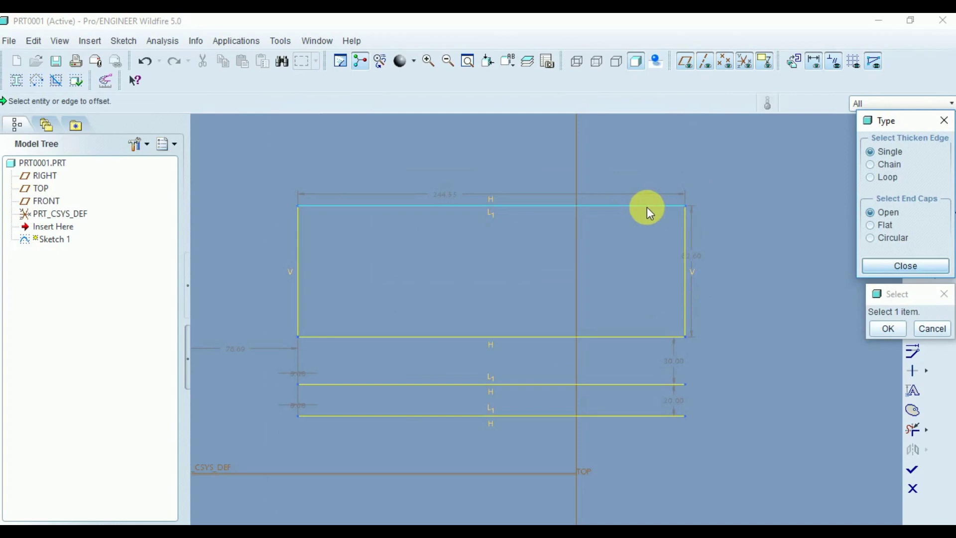
scroll(606, 259, down, 1)
click(617, 231)
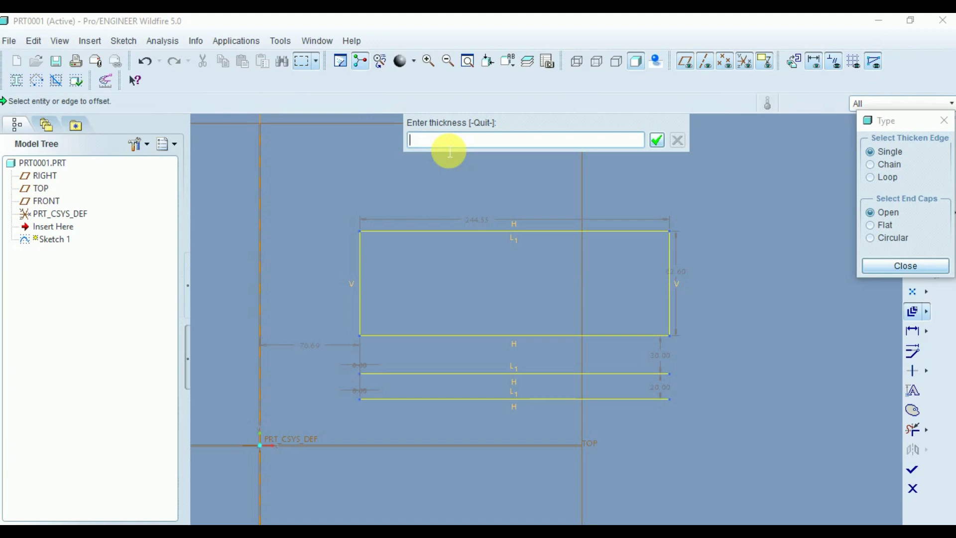
text(25)
key(Return)
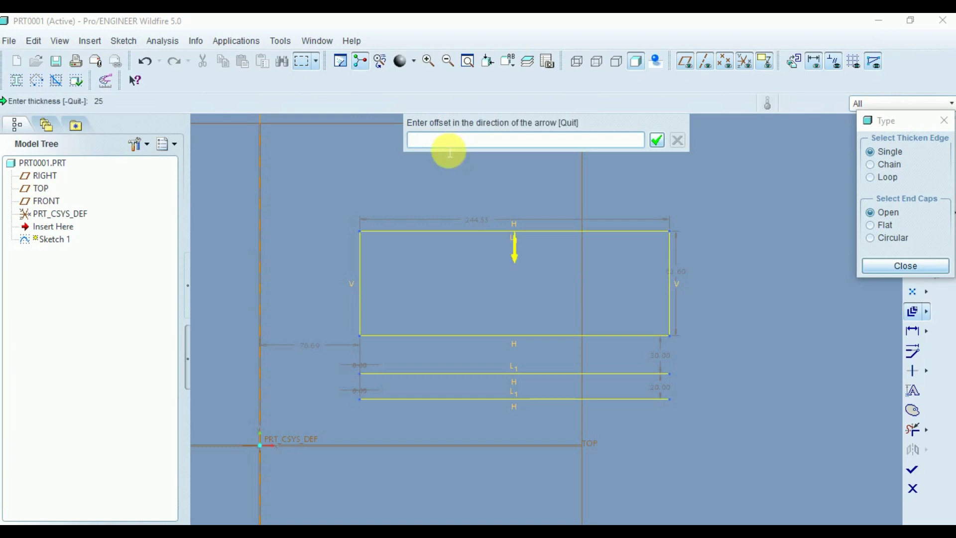
text(-35)
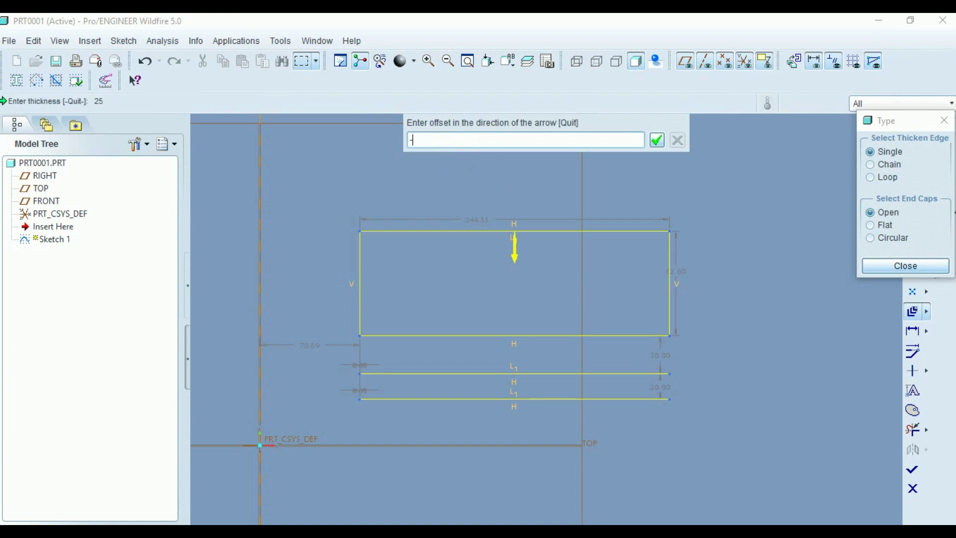
key(Return)
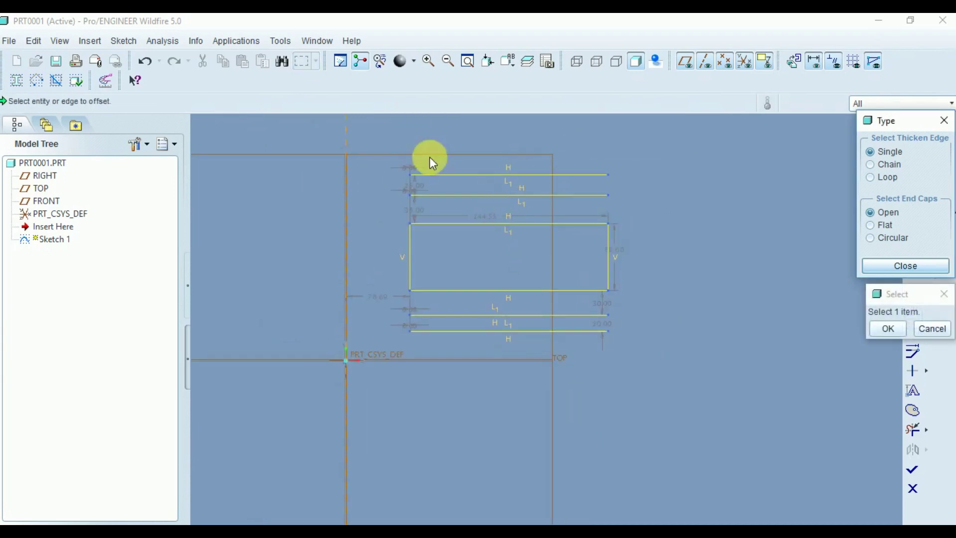
scroll(417, 191, up, 3)
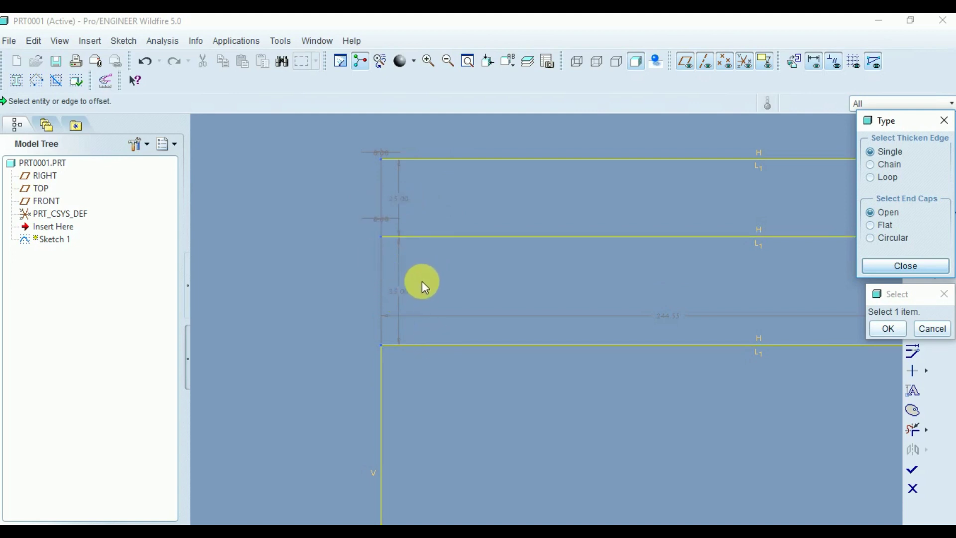
scroll(423, 264, down, 4)
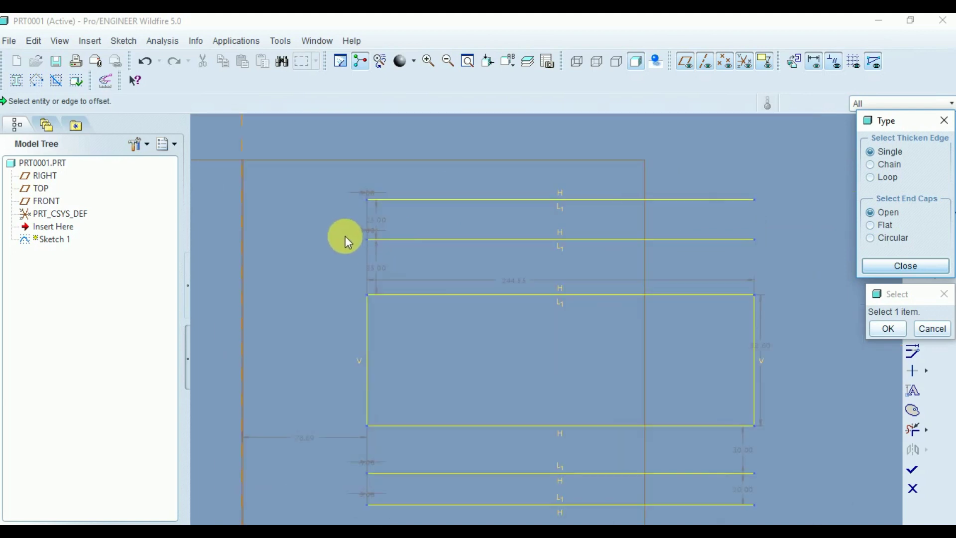
scroll(409, 247, up, 2)
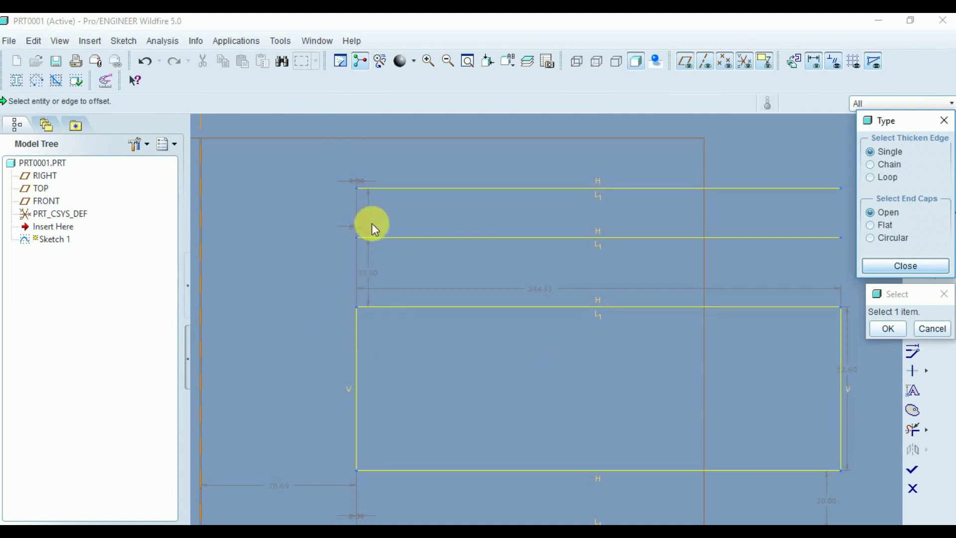
scroll(337, 203, down, 2)
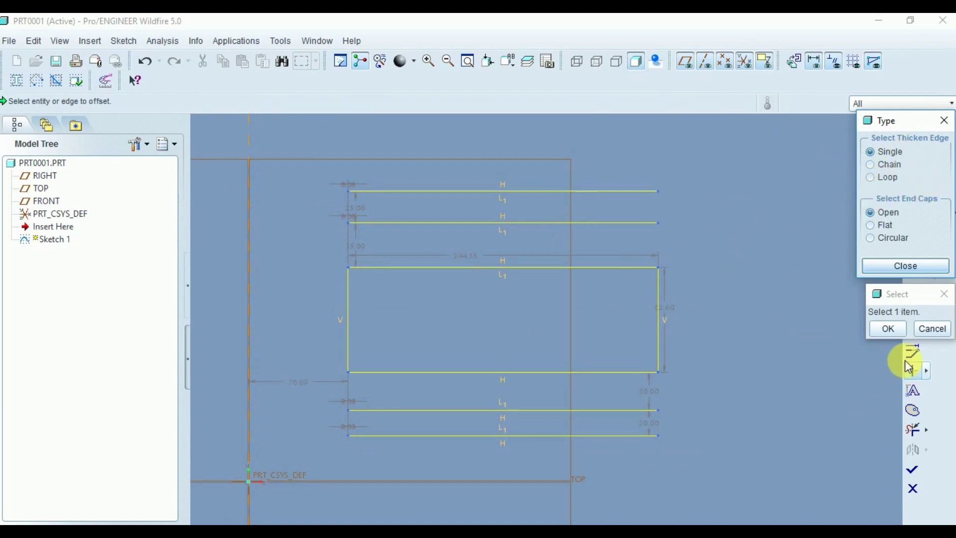
click(871, 165)
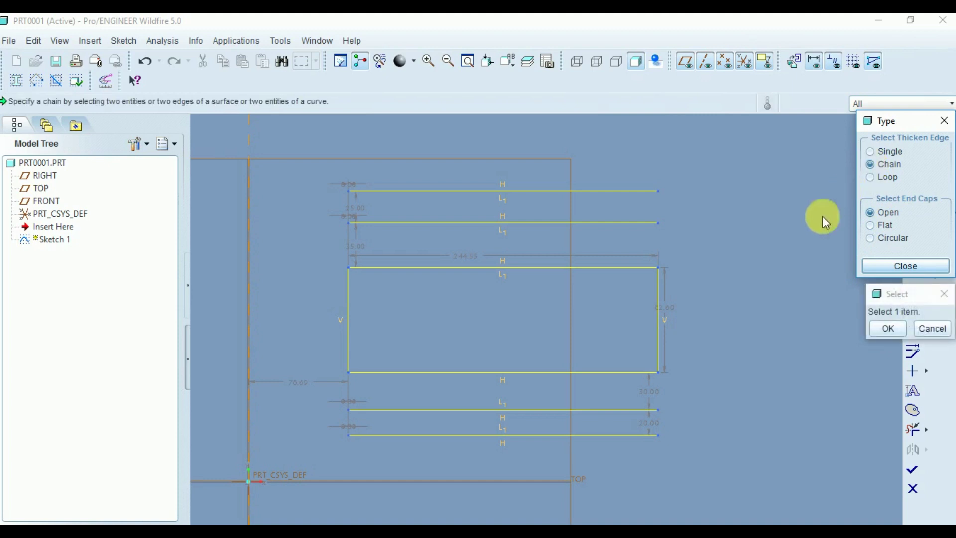
click(658, 303)
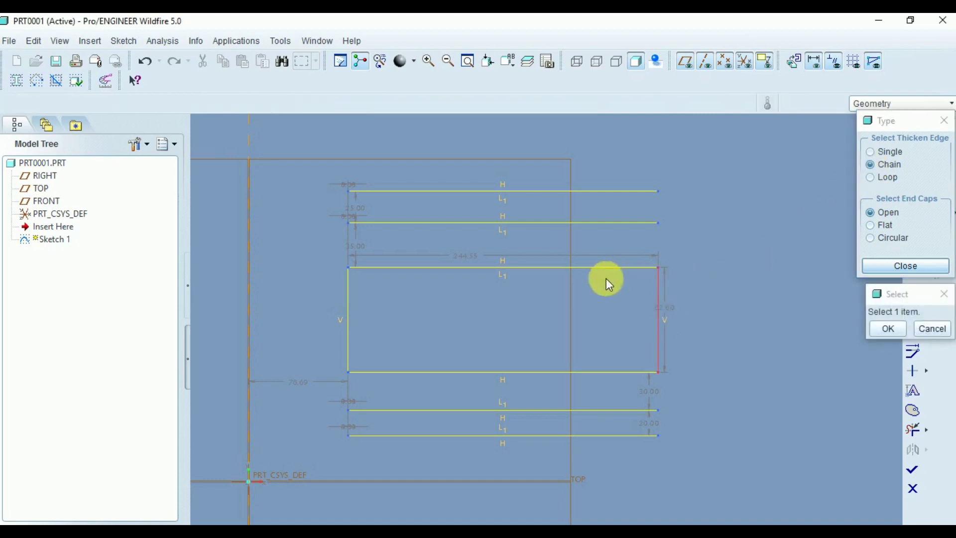
Delete the two thickened lines above the rectangle and the two below it, leaving only the rectangle
click(920, 434)
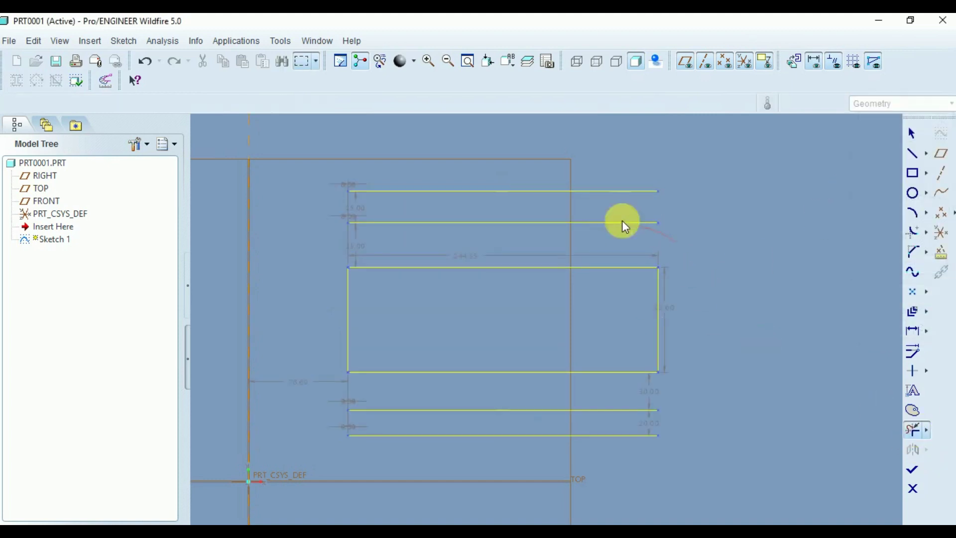
click(622, 222)
ctrl+click(558, 191)
ctrl+click(634, 412)
ctrl+click(628, 436)
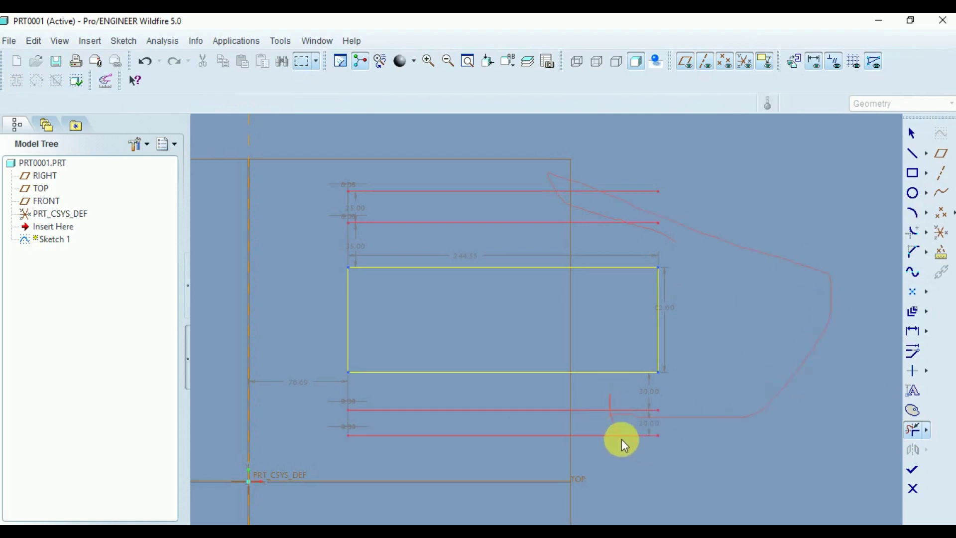
key(Delete)
scroll(593, 327, down, 1)
scroll(610, 321, up, 1)
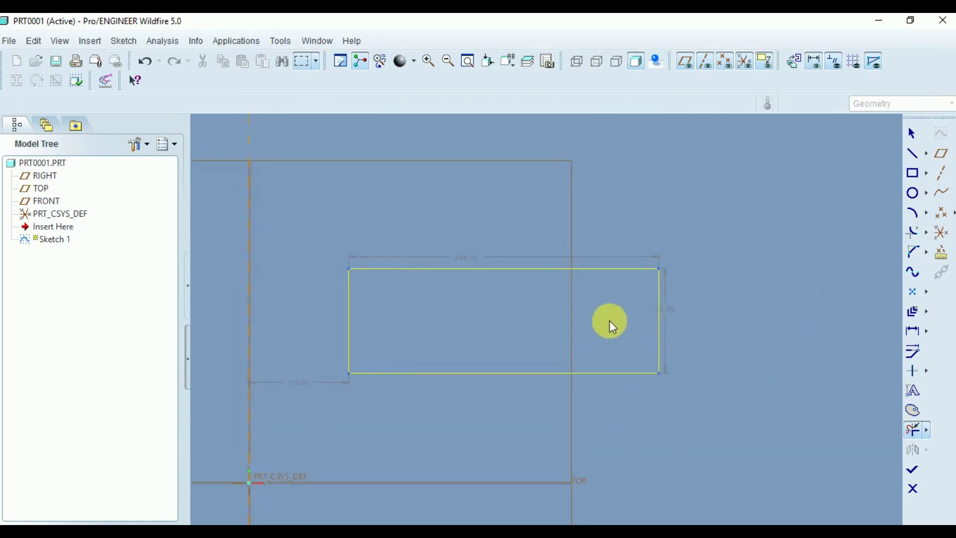
Thicken the rectangle's top and right edges as a chain with open ends, using thickness 20 and offset -30
click(913, 311)
click(889, 165)
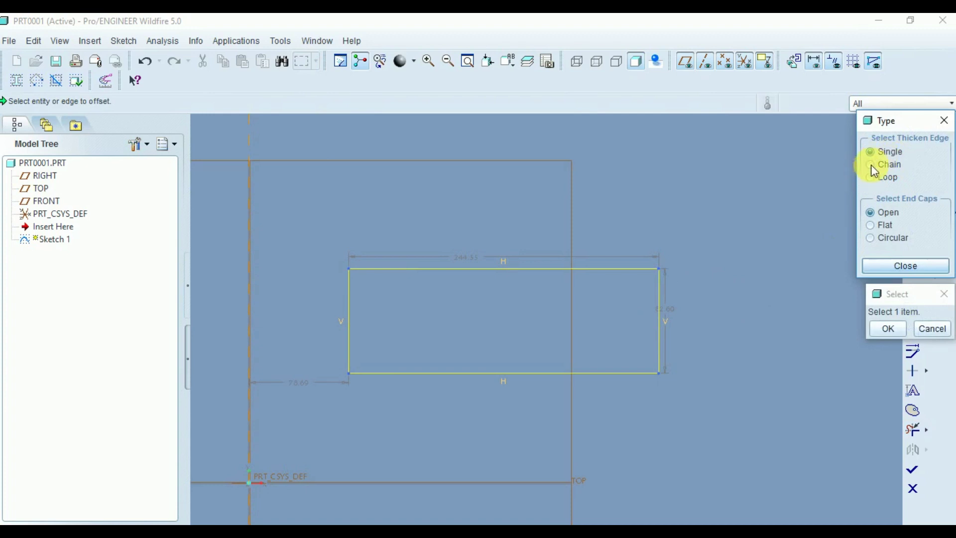
click(614, 269)
click(661, 300)
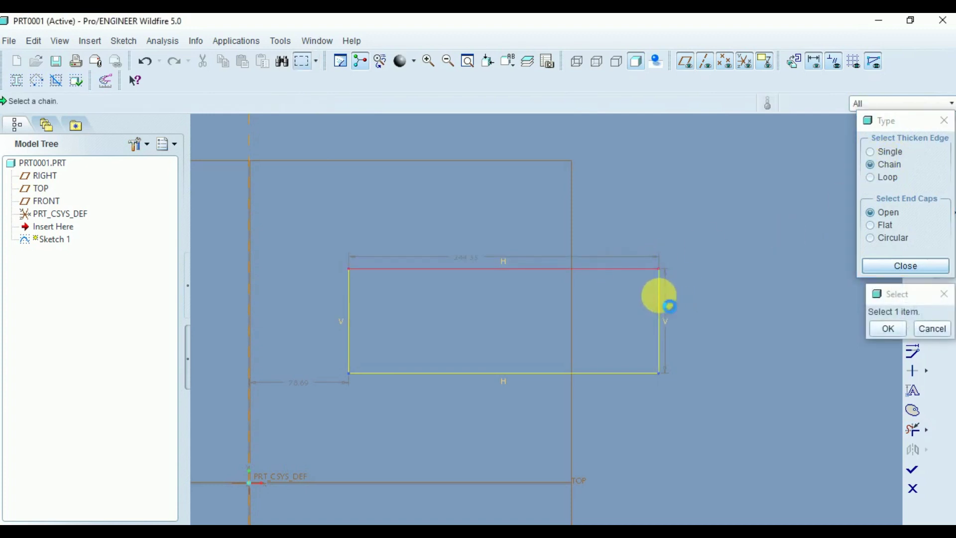
click(927, 327)
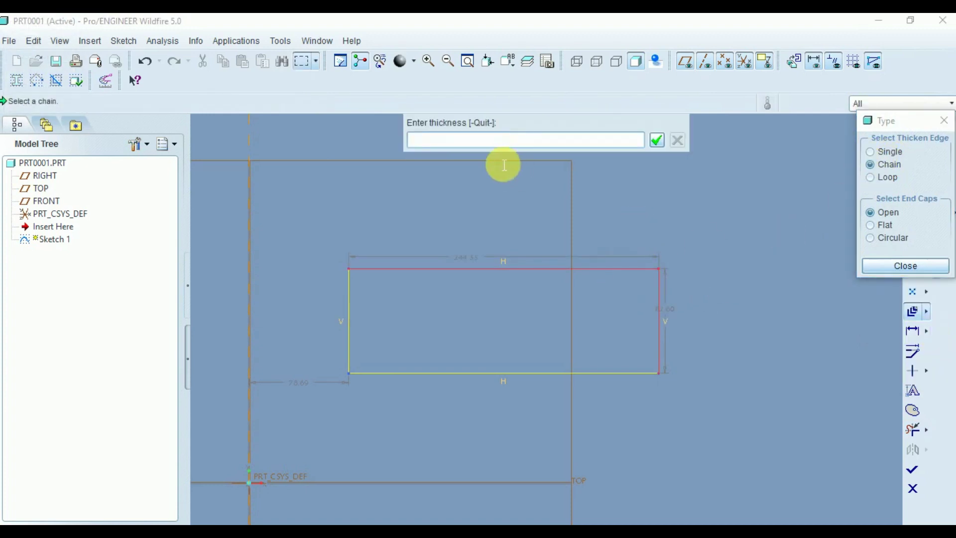
text(20)
key(Return)
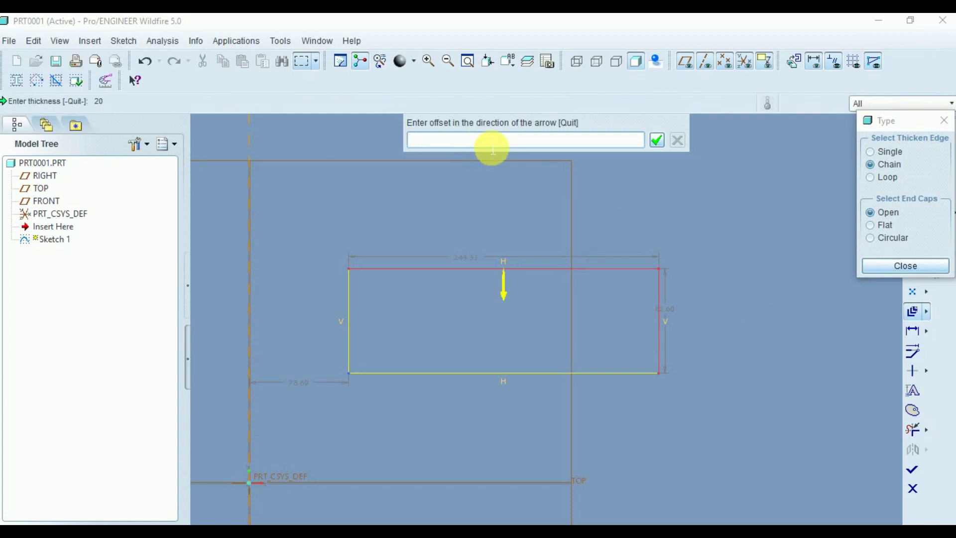
click(493, 148)
text(-)
text(30)
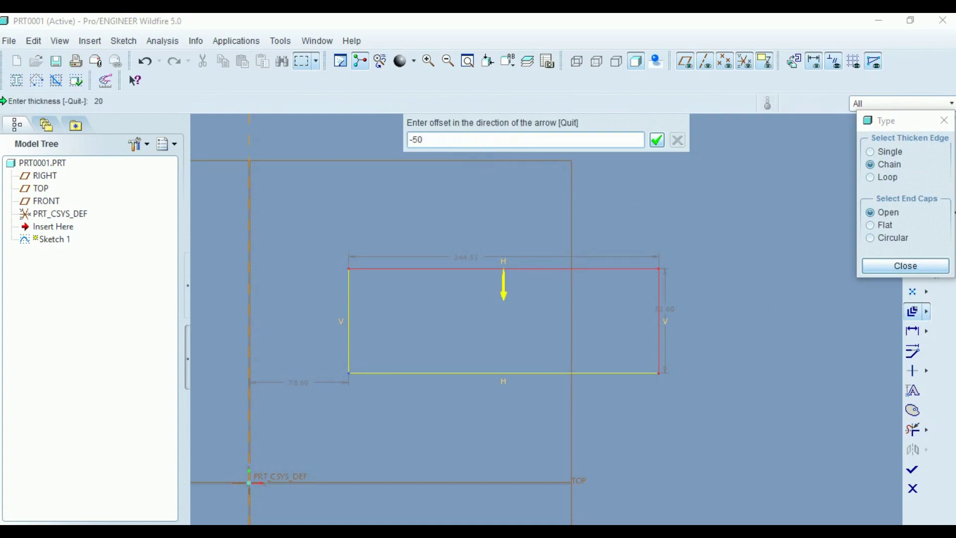
key(Return)
Examine the two thickened chains outside the rectangle's top and right edges, including their spacing and open ends, and end the Thicken command
scroll(679, 279, up, 3)
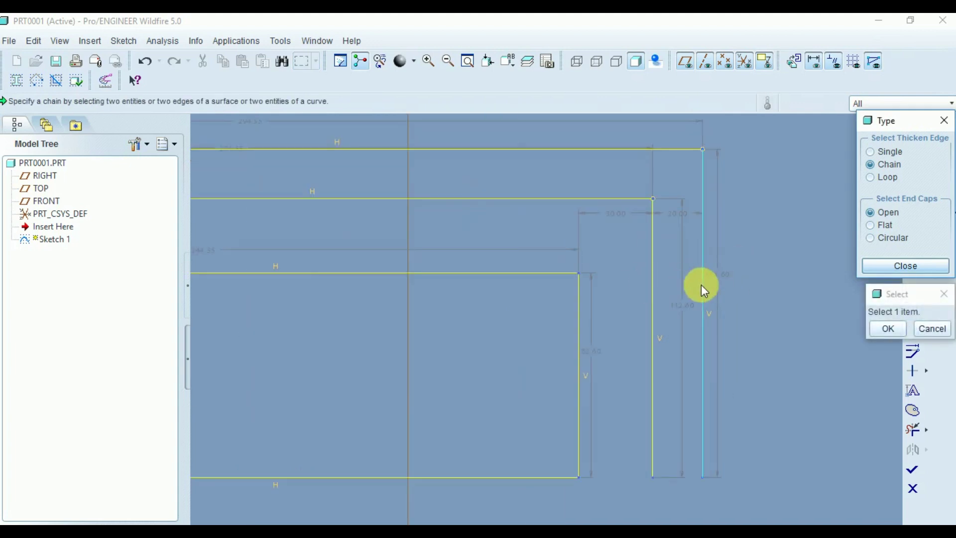
scroll(638, 299, down, 3)
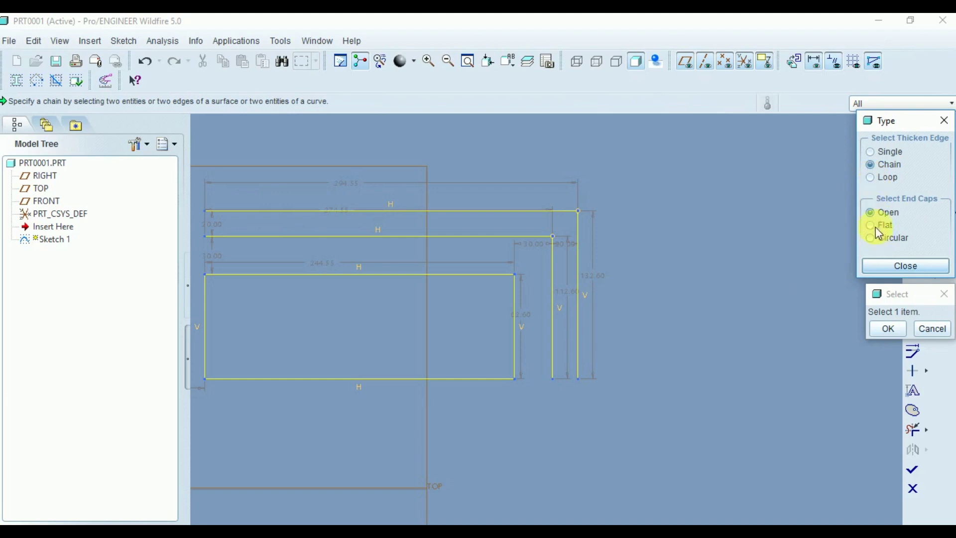
scroll(804, 285, down, 3)
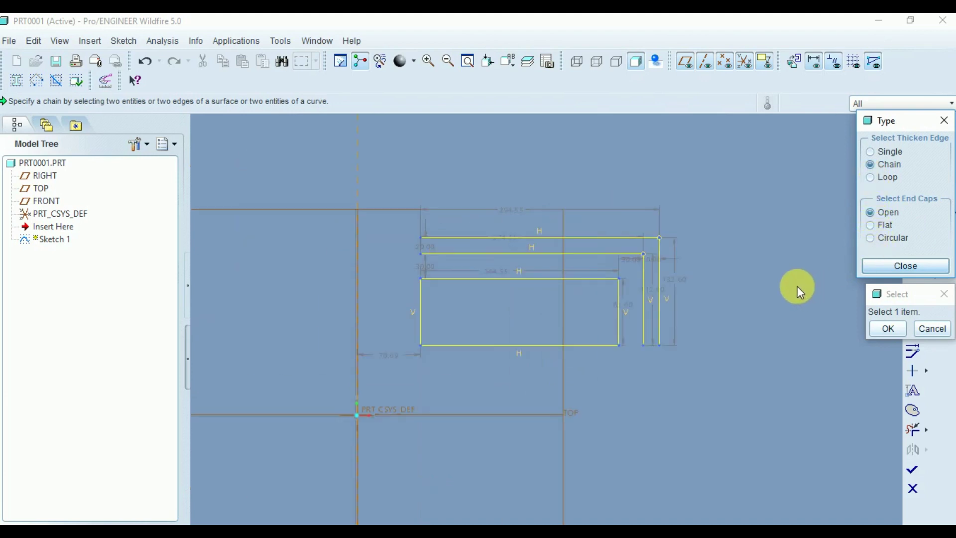
scroll(797, 285, up, 3)
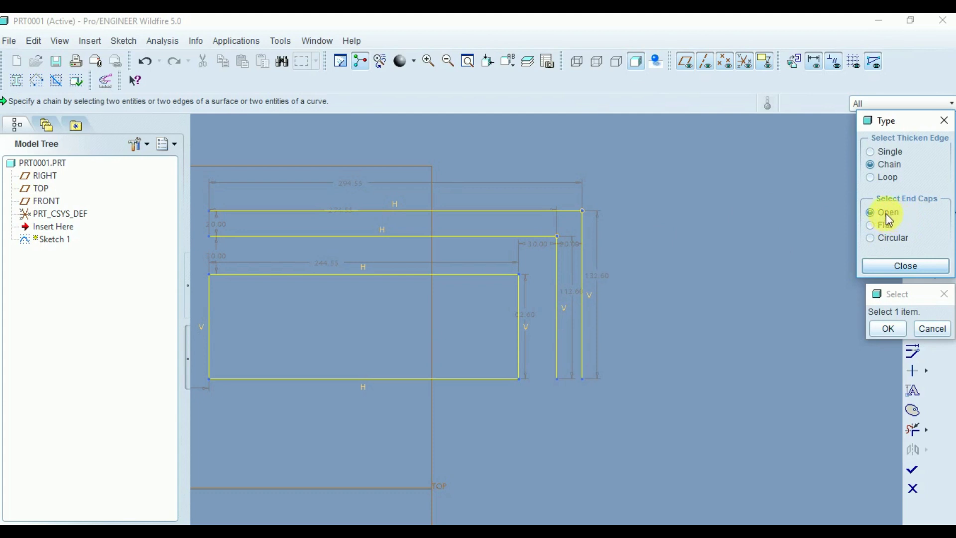
scroll(540, 334, down, 1)
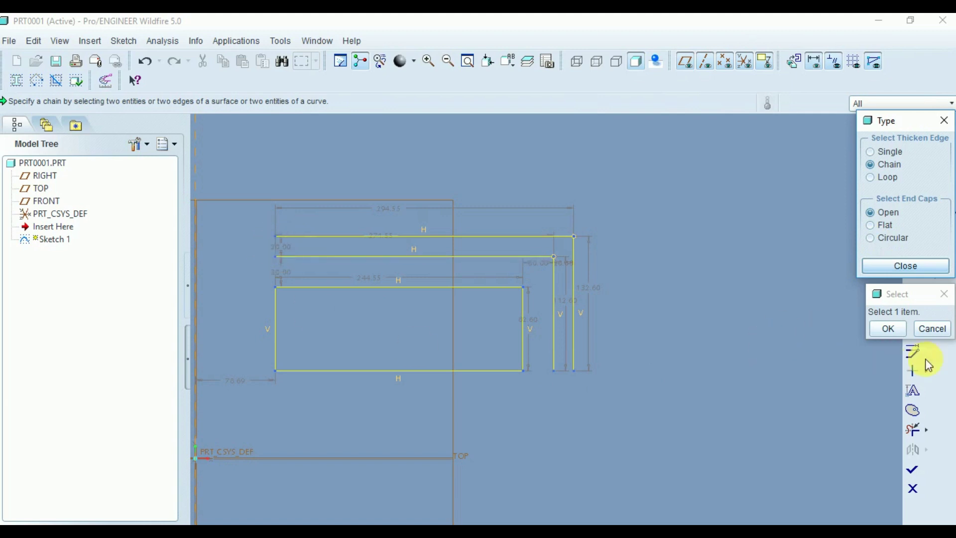
click(906, 265)
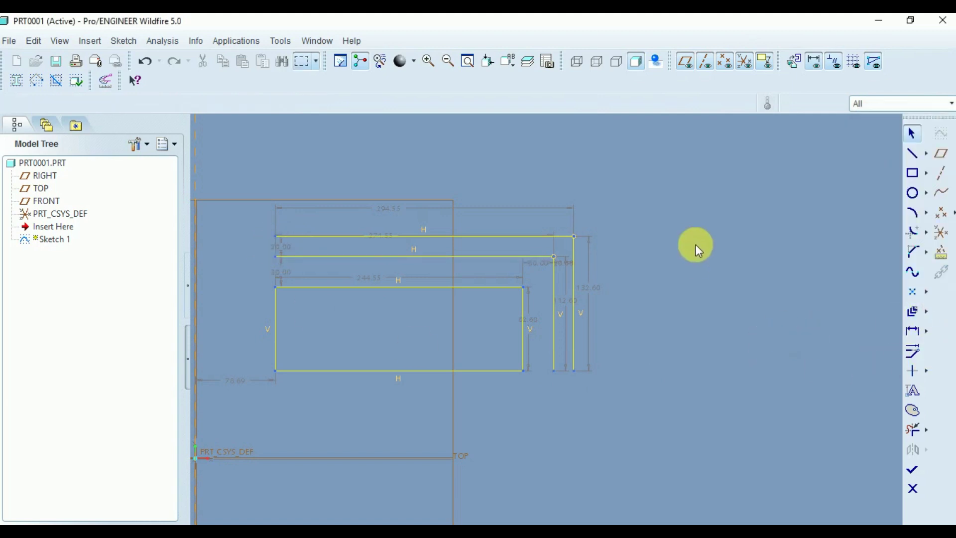
scroll(670, 246, up, 2)
scroll(648, 258, down, 2)
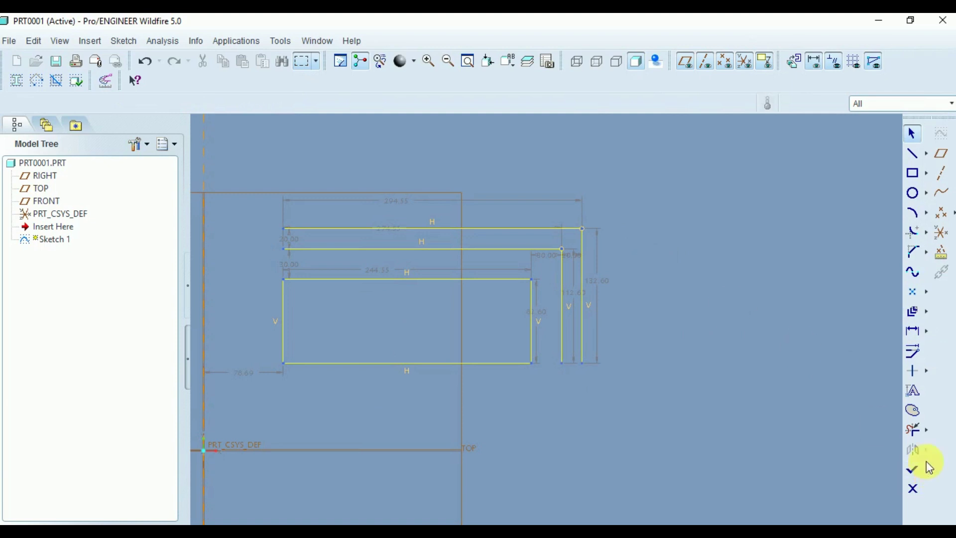
Delete all segments of the two thickened chains above and beside the rectangle
click(916, 429)
mouse_move(826, 377)
mouse_down()
mouse_move(551, 279)
mouse_move(517, 215)
mouse_up()
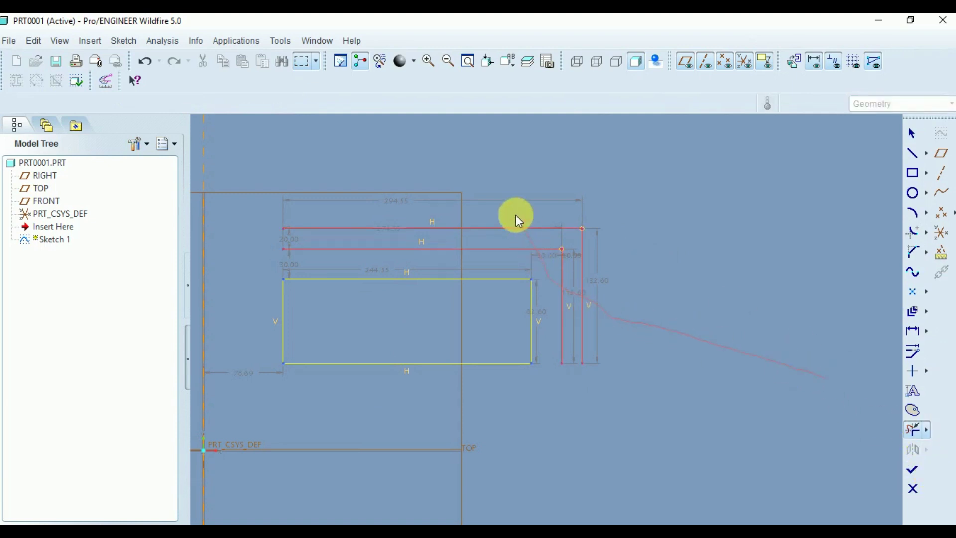
middle_click(732, 258)
key(ctrl+d)
Dimension the length of the rectangle's top edge and delete that dimension
click(914, 331)
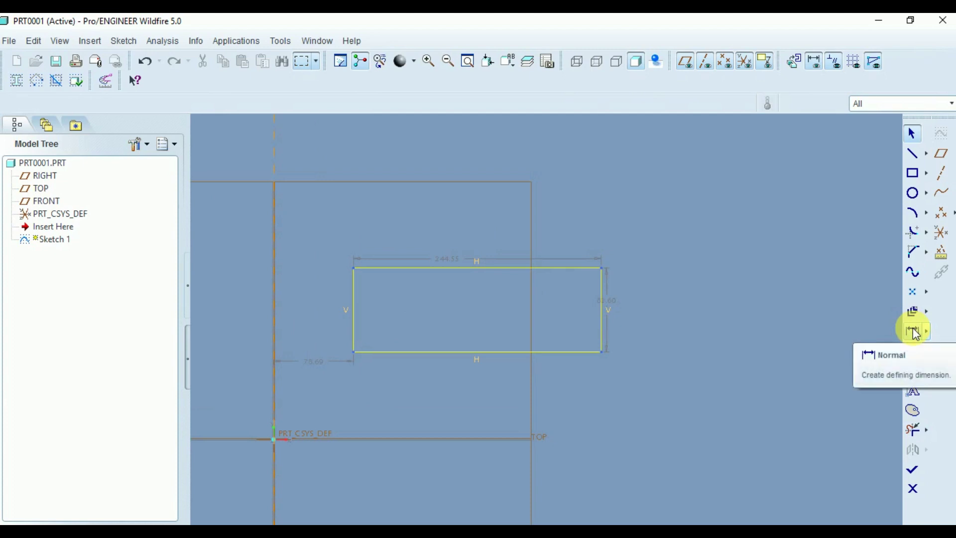
click(915, 333)
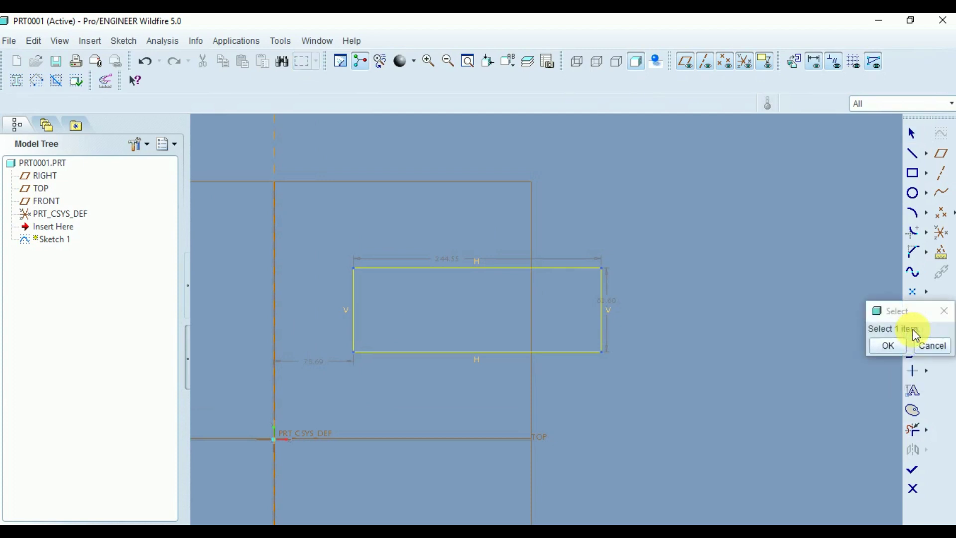
click(485, 267)
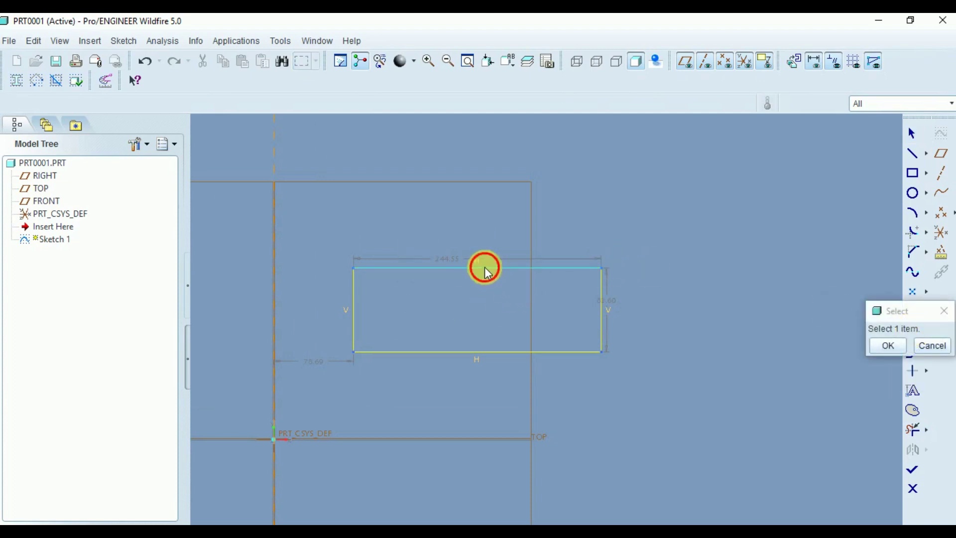
middle_click(570, 246)
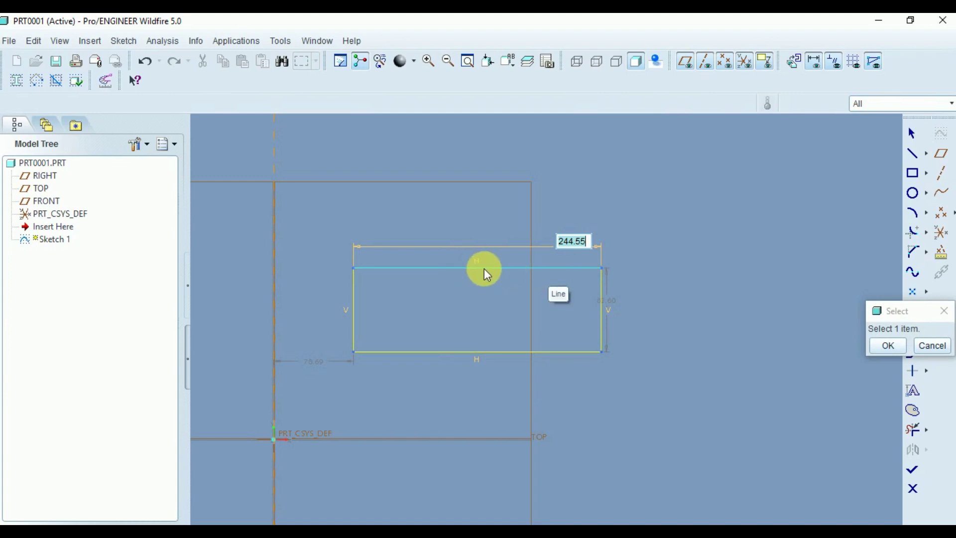
key(Return)
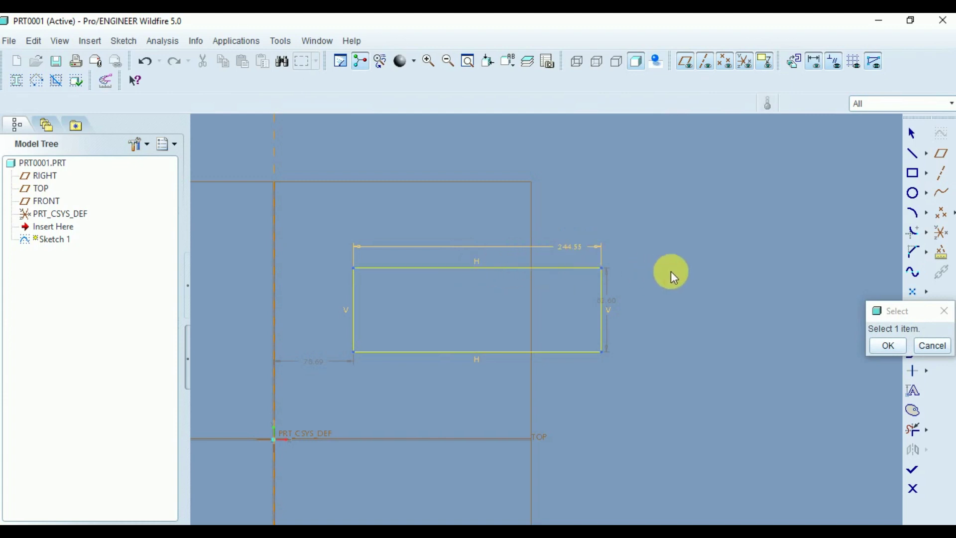
click(924, 345)
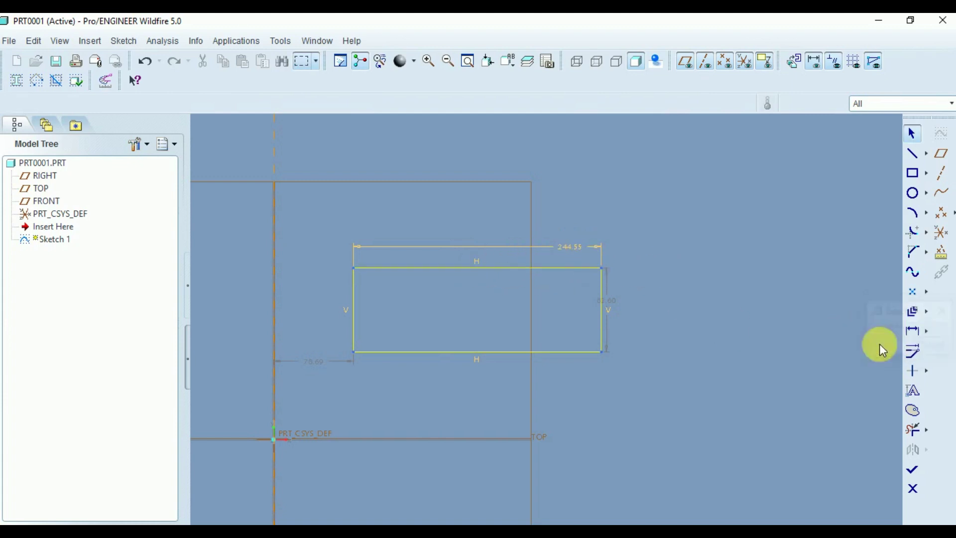
click(571, 247)
key(Delete)
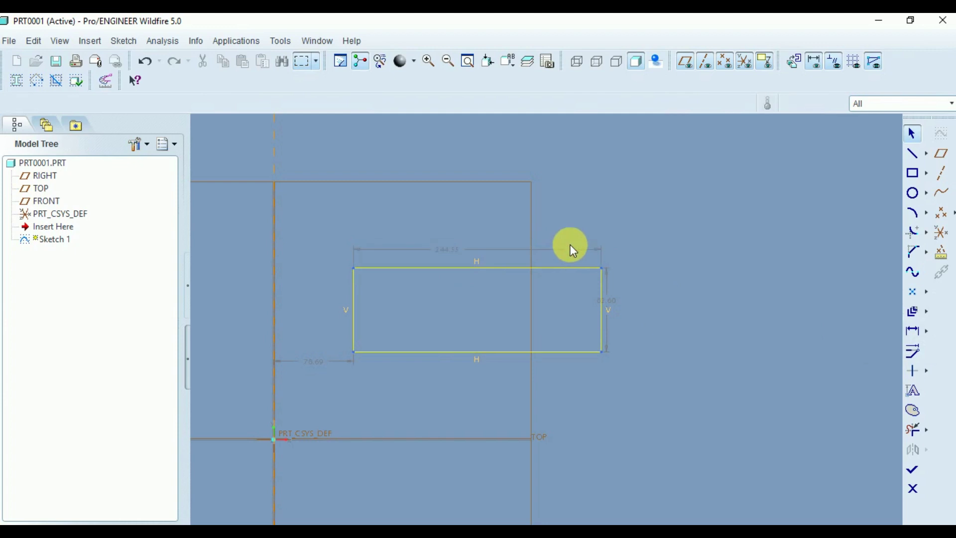
click(916, 332)
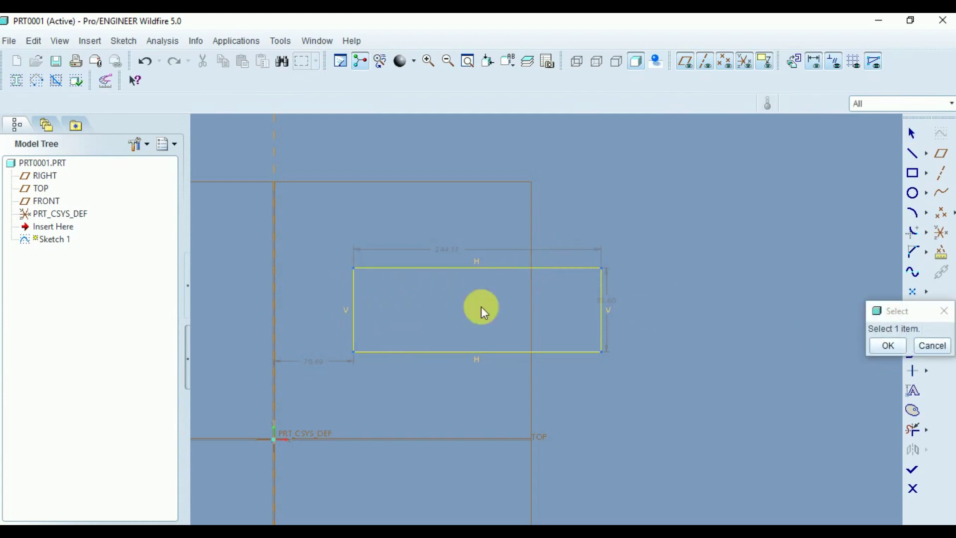
scroll(497, 258, up, 3)
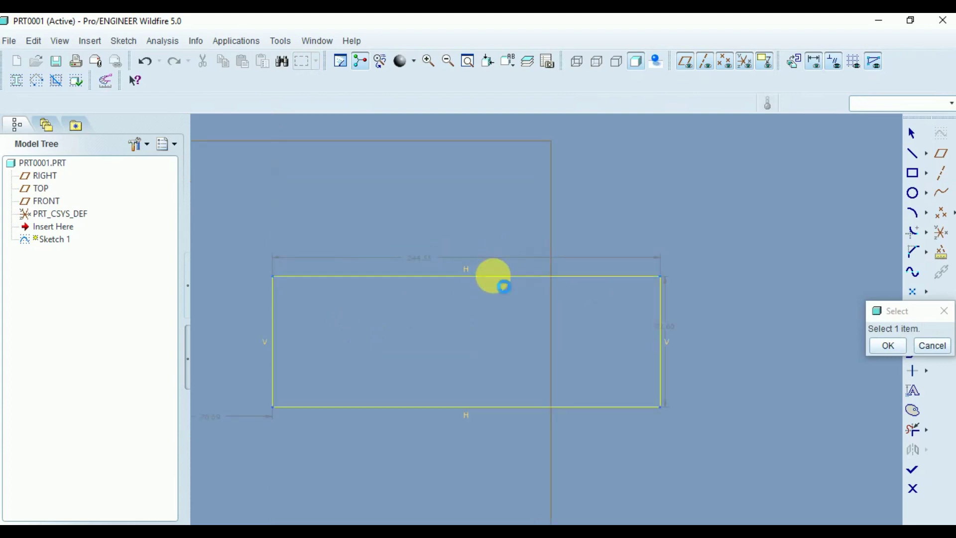
click(495, 275)
click(887, 345)
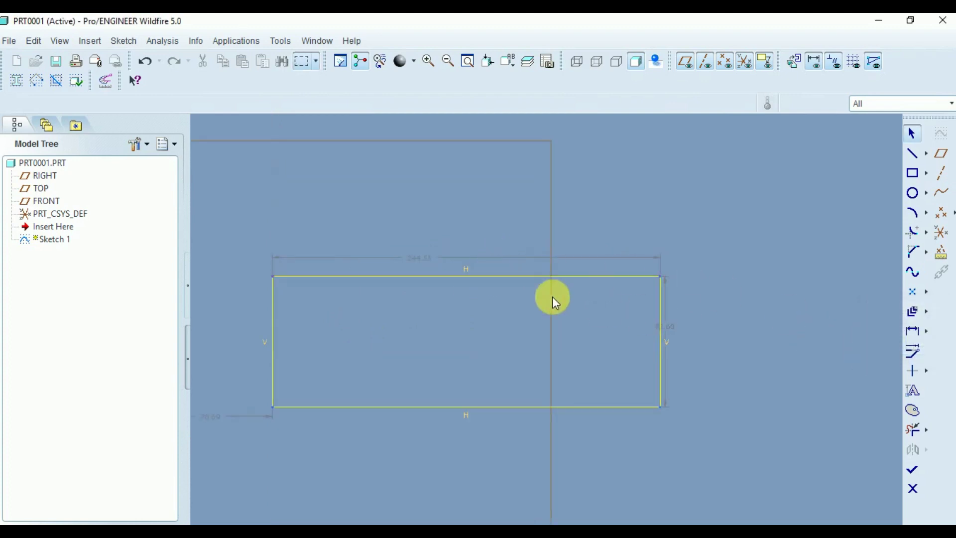
Dimension the rectangle's top edge and set its length to 200 mm
click(916, 330)
click(470, 274)
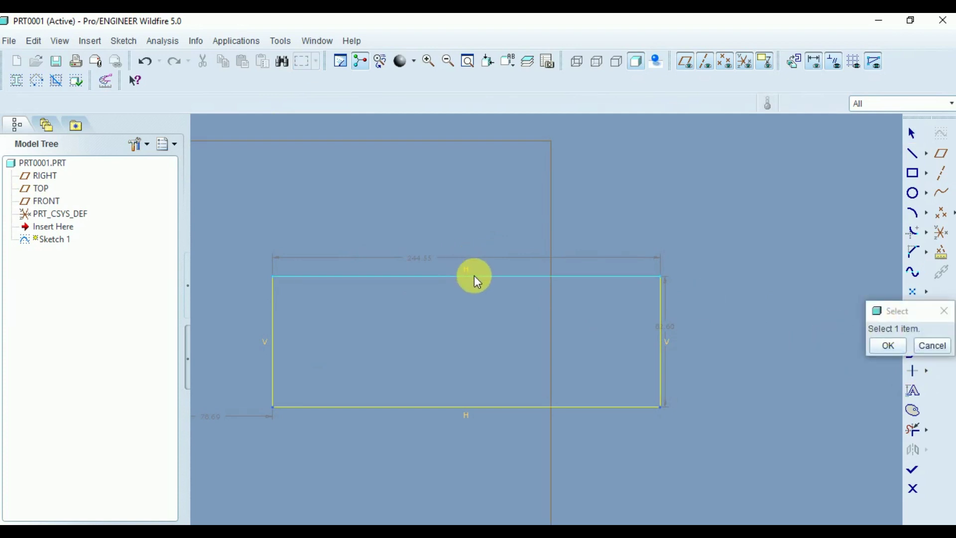
middle_click(469, 264)
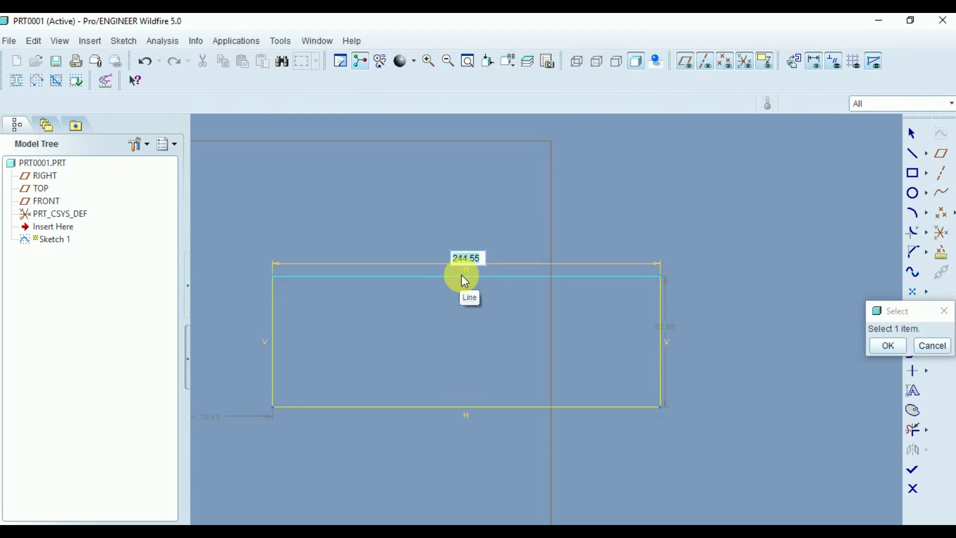
text(200)
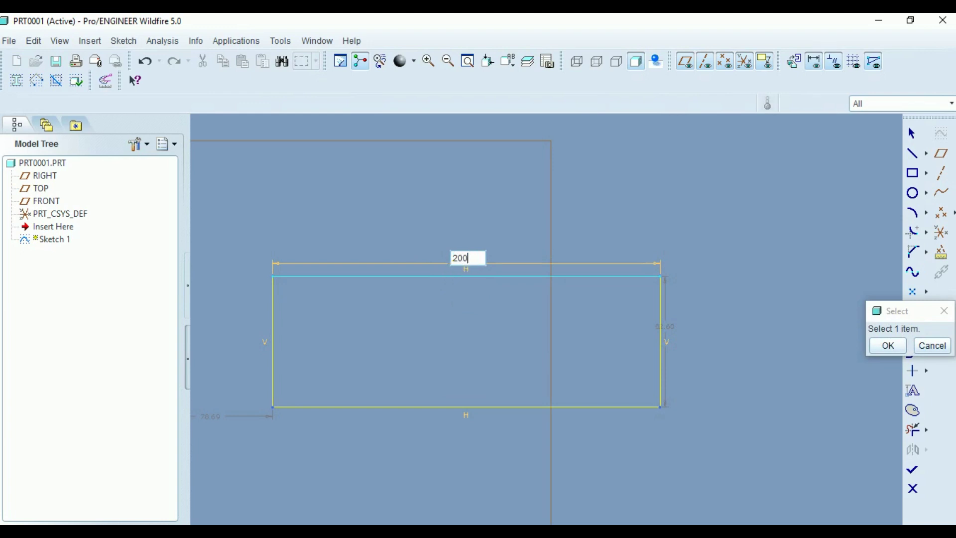
middle_click(464, 281)
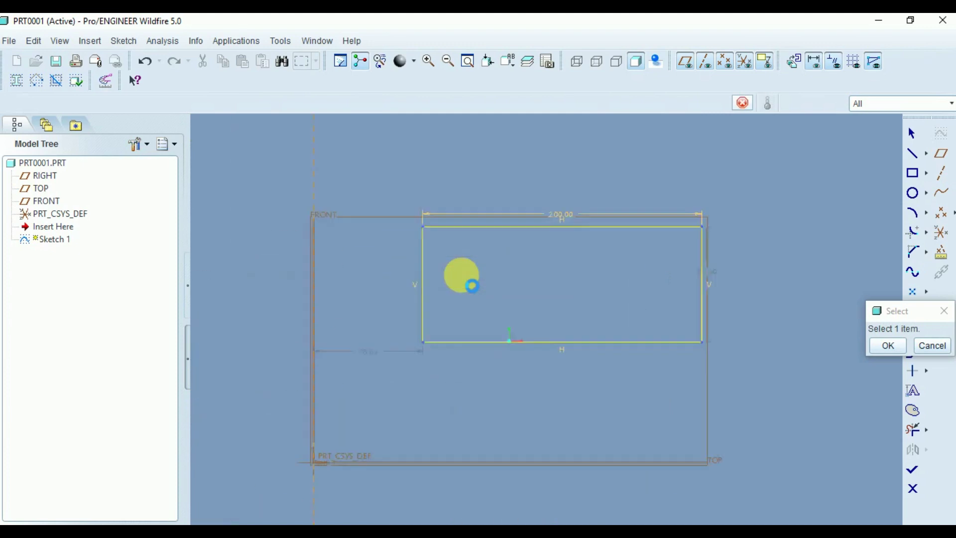
scroll(628, 206, up, 3)
scroll(627, 202, down, 4)
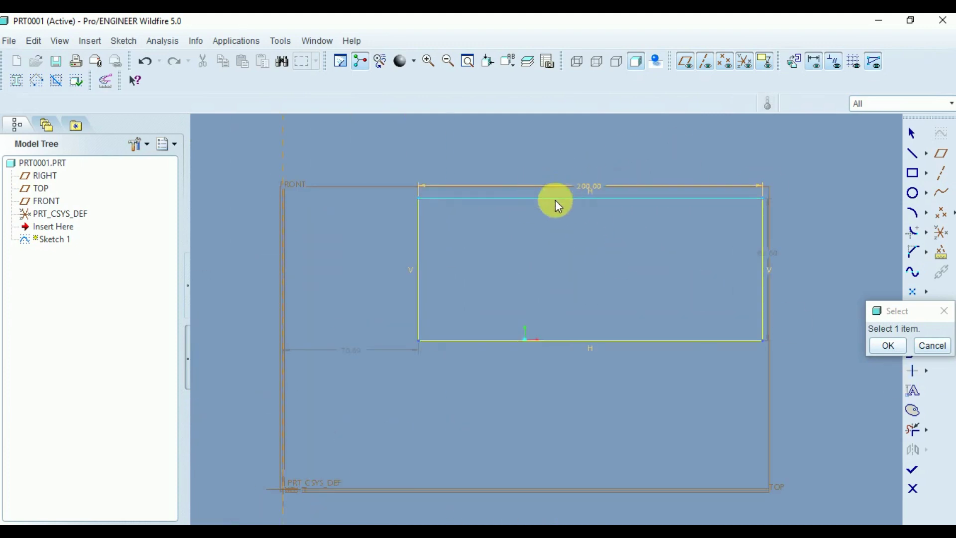
End the dimension command and delete the whole rectangle together with its 200 mm dimension
scroll(605, 191, up, 2)
scroll(600, 192, down, 2)
click(889, 345)
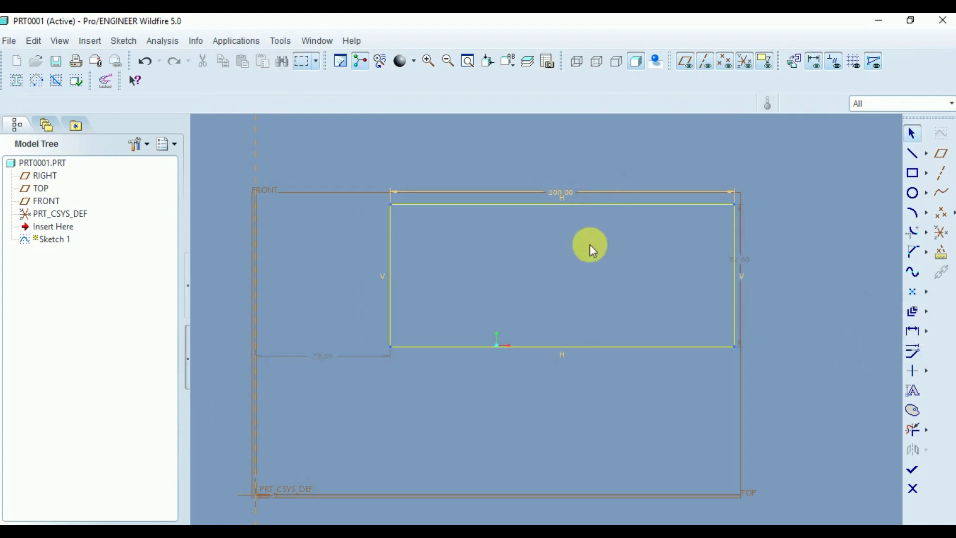
scroll(578, 181, down, 3)
click(547, 214)
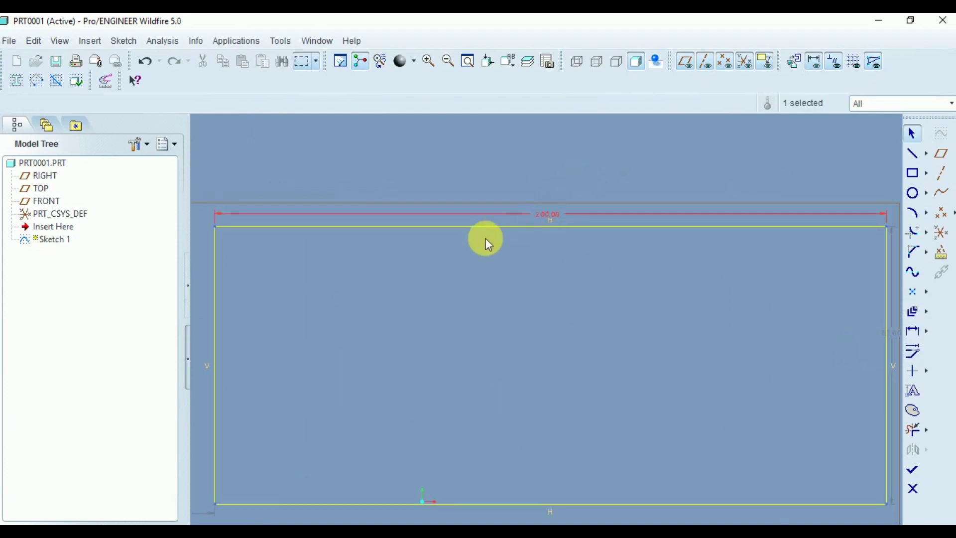
scroll(487, 241, up, 4)
scroll(498, 240, up, 1)
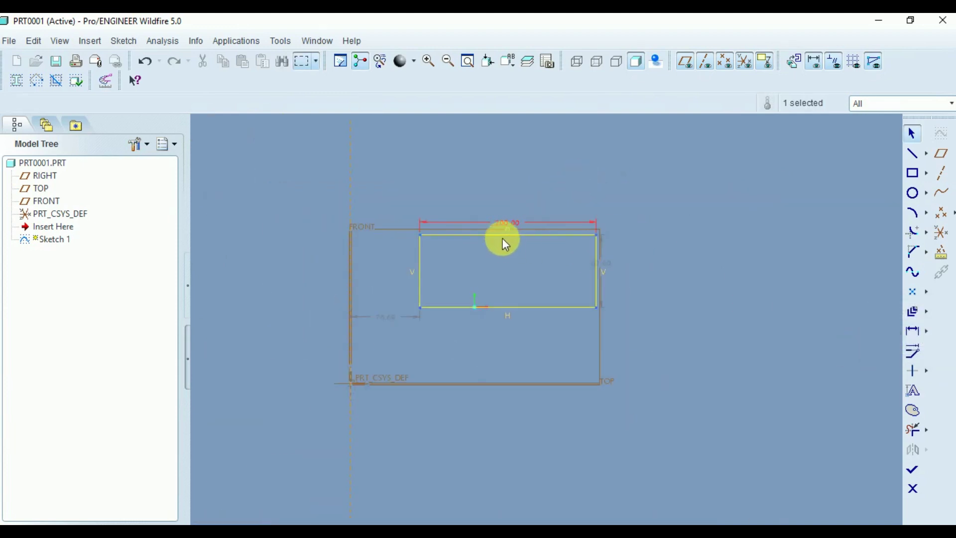
mouse_move(408, 204)
mouse_down()
mouse_move(482, 260)
mouse_move(618, 330)
mouse_move(483, 278)
mouse_move(623, 322)
mouse_up()
key(Delete)
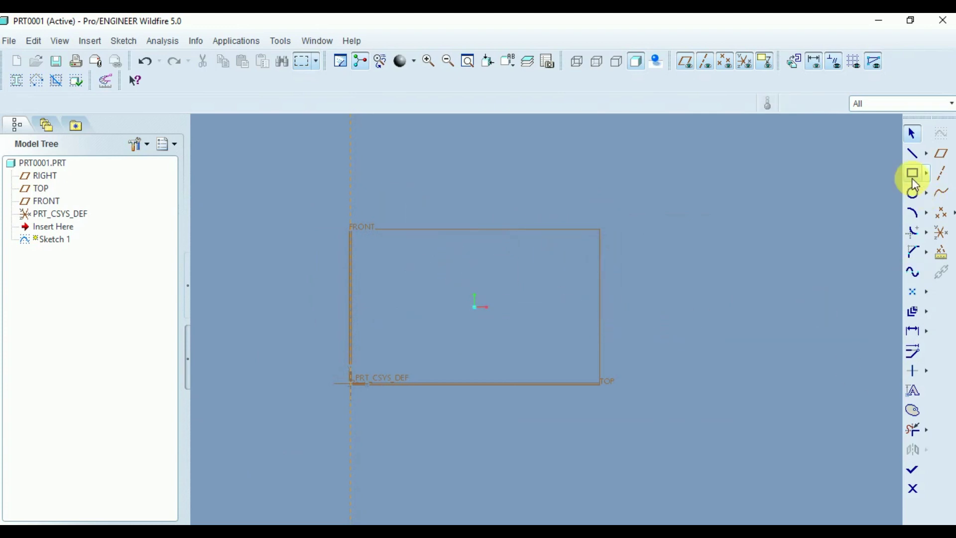
Sketch a closed four-line quadrilateral beyond the datum planes' right side, with a vertical left edge about 88 mm long
click(913, 153)
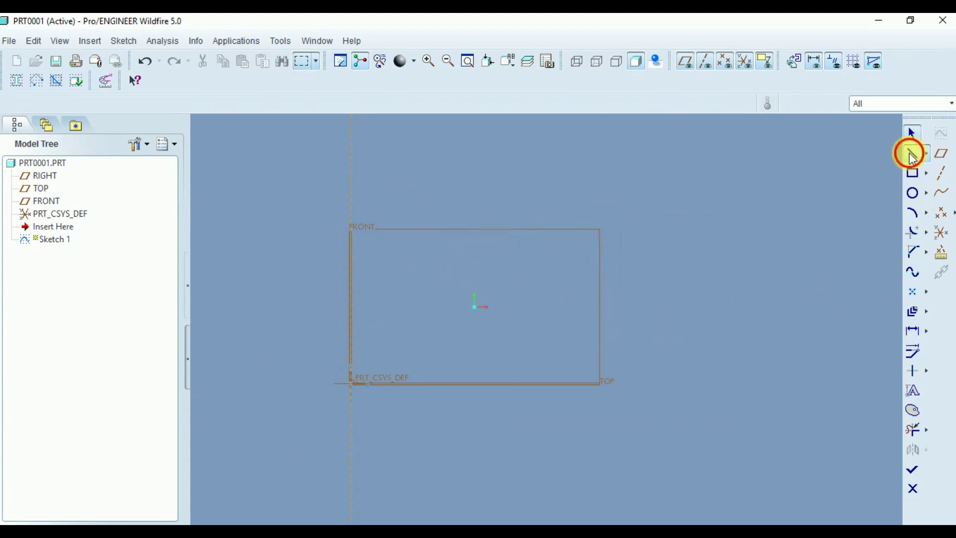
click(650, 201)
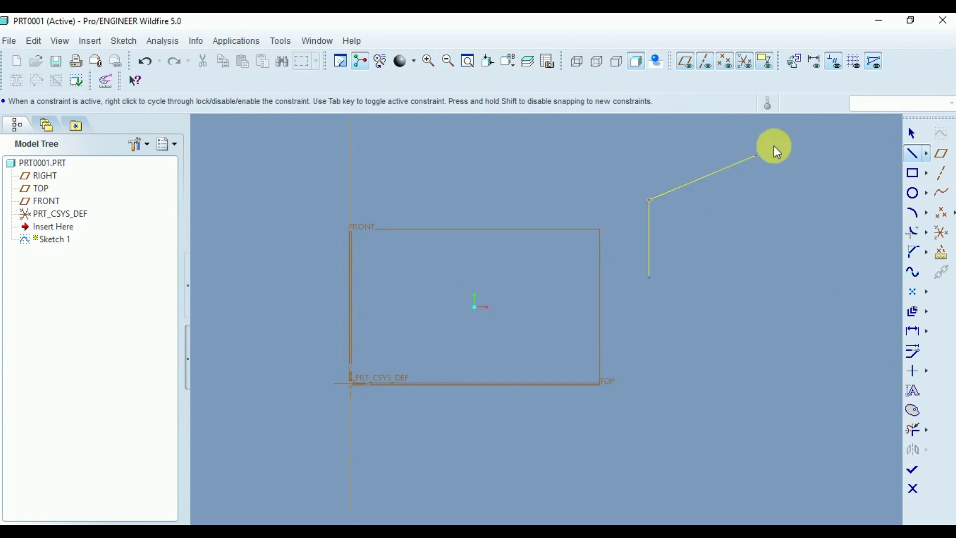
click(774, 146)
click(820, 250)
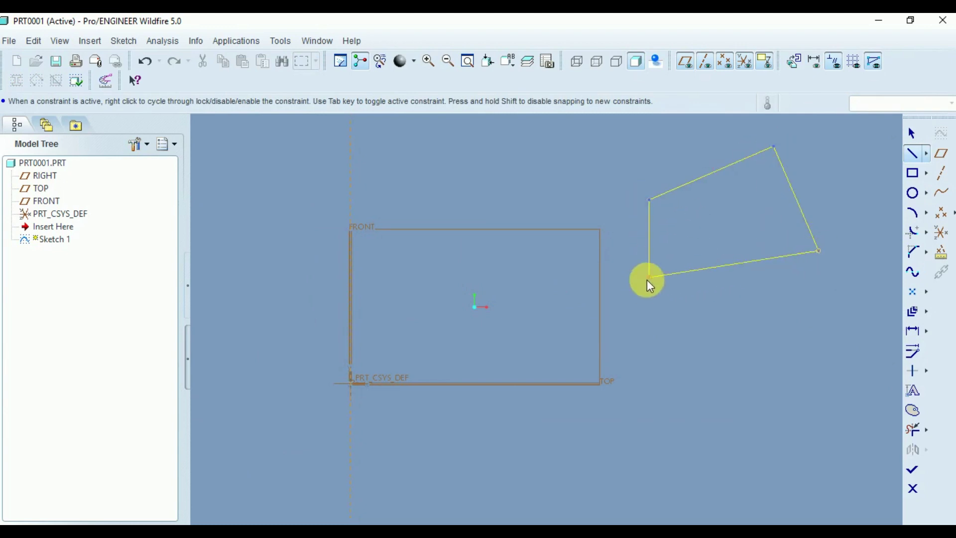
click(649, 278)
middle_click(657, 288)
middle_click(662, 292)
Set the length of the quadrilateral's vertical left edge to 80 mm
scroll(614, 286, up, 3)
scroll(614, 285, down, 5)
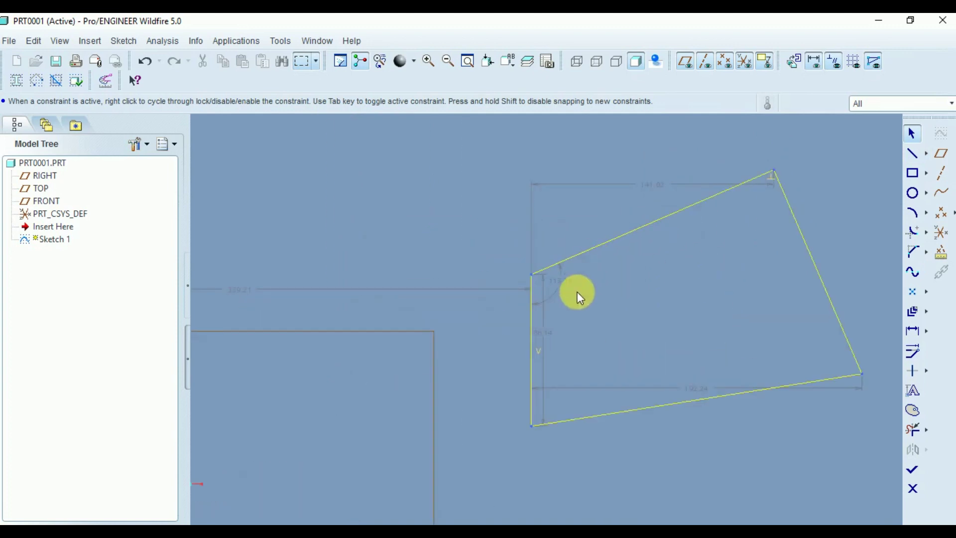
click(527, 347)
click(689, 314)
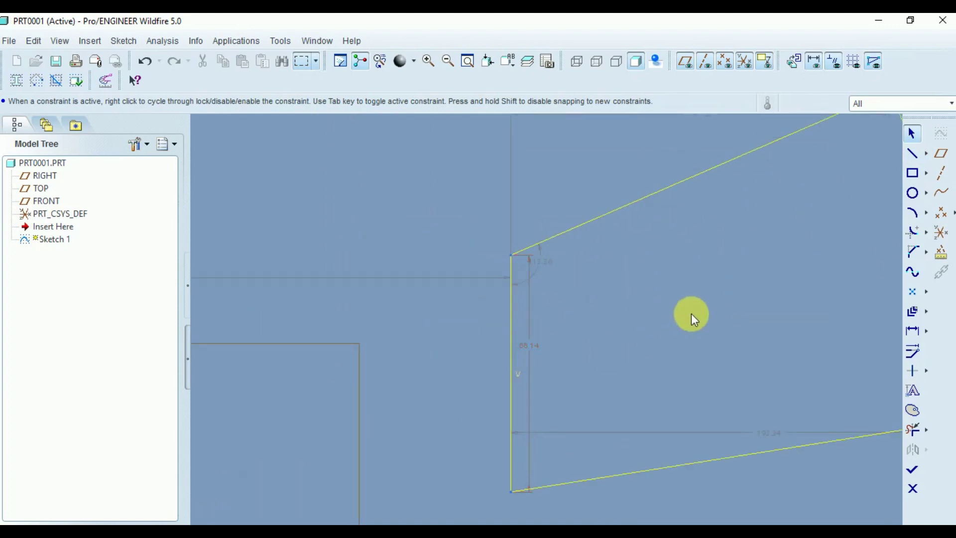
click(530, 351)
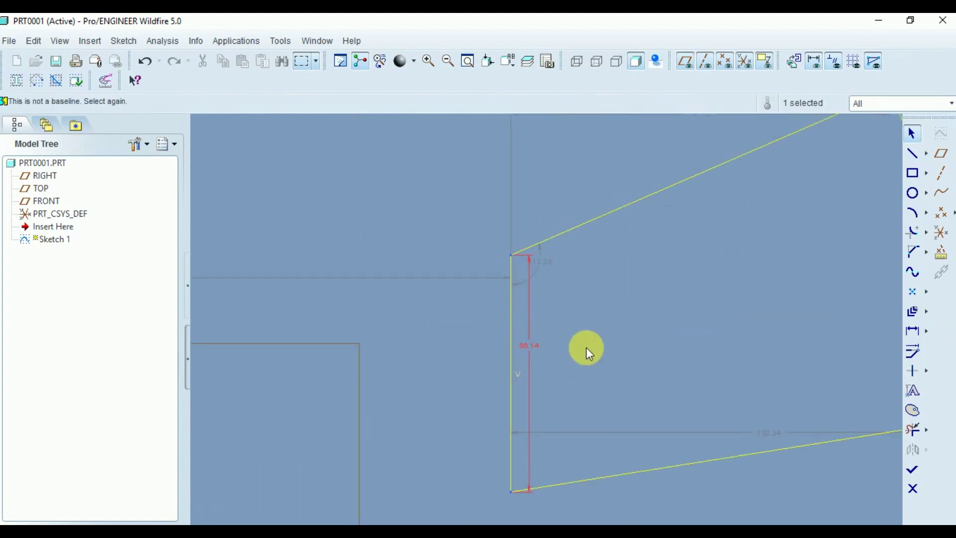
double_click(531, 343)
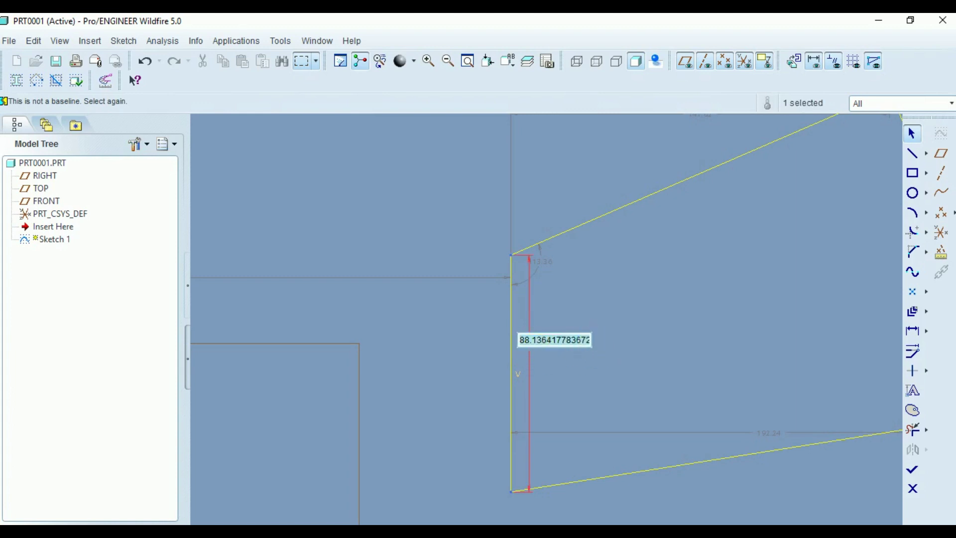
text(80)
key(Return)
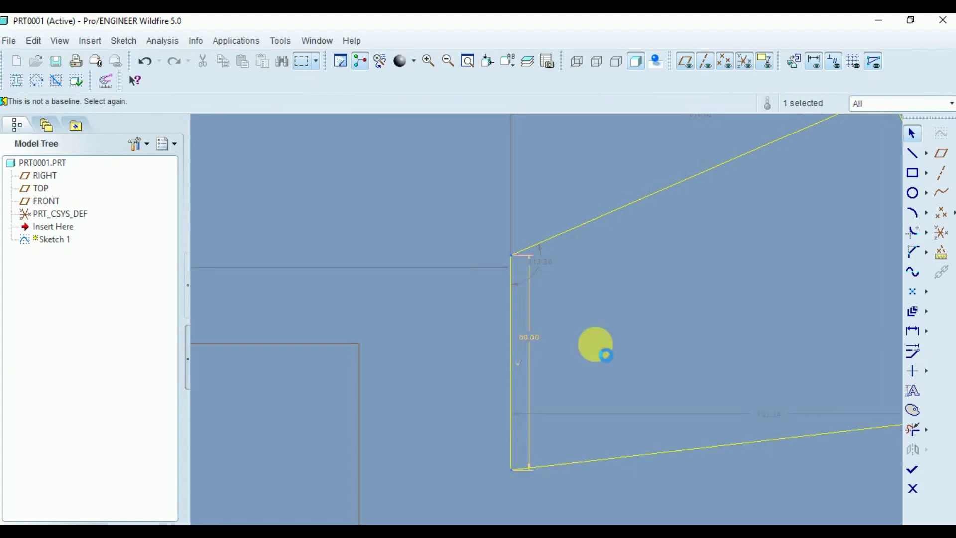
Lock the 80 mm dimension of the quadrilateral's vertical left edge
scroll(596, 344, up, 5)
scroll(630, 292, down, 2)
scroll(622, 292, down, 3)
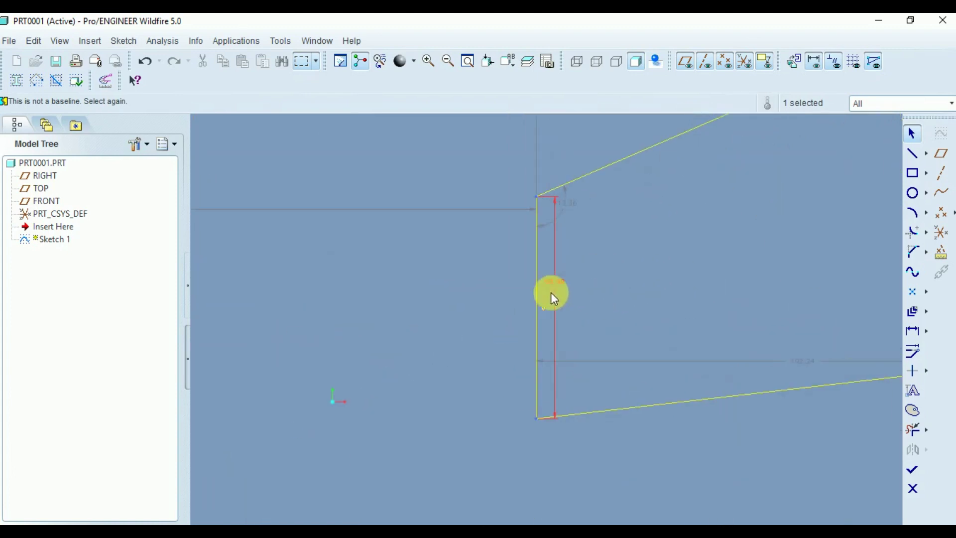
click(462, 299)
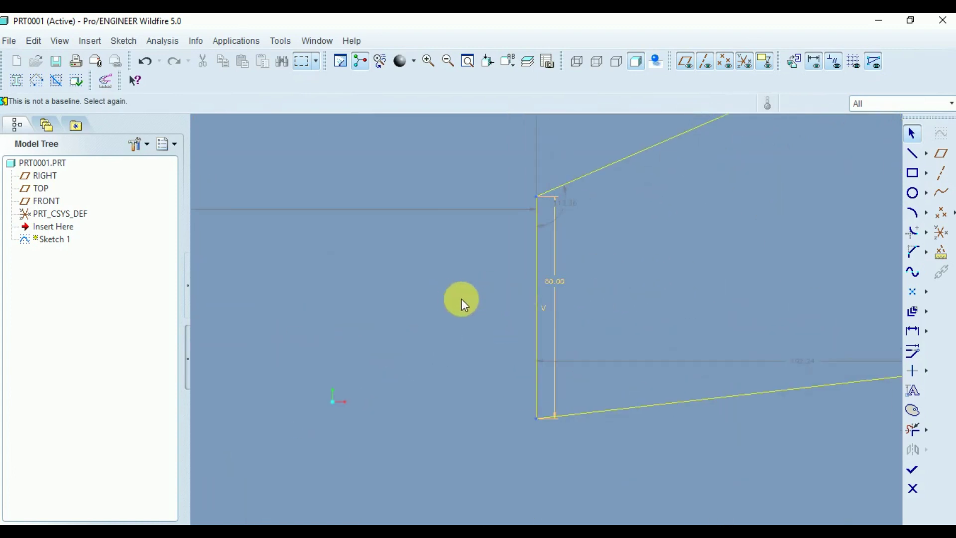
click(553, 282)
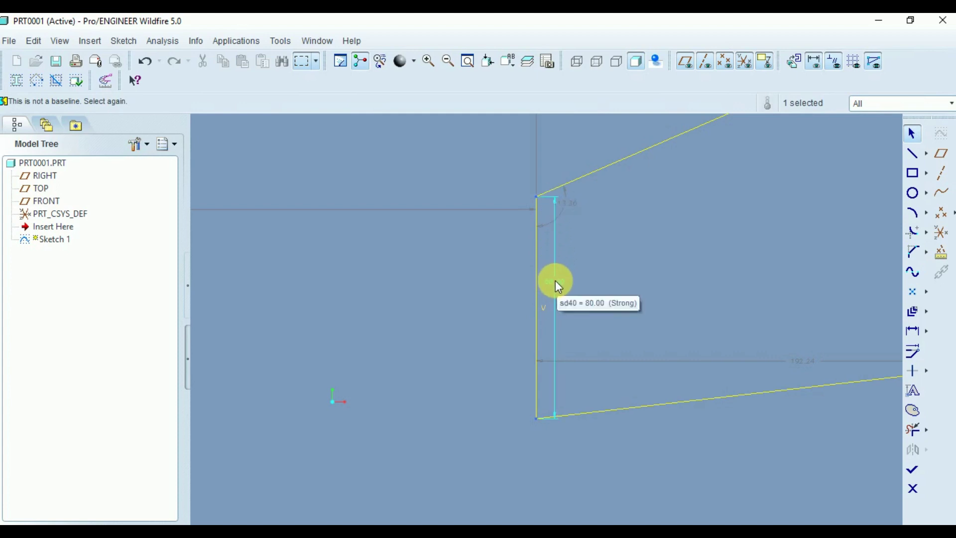
right_click(556, 282)
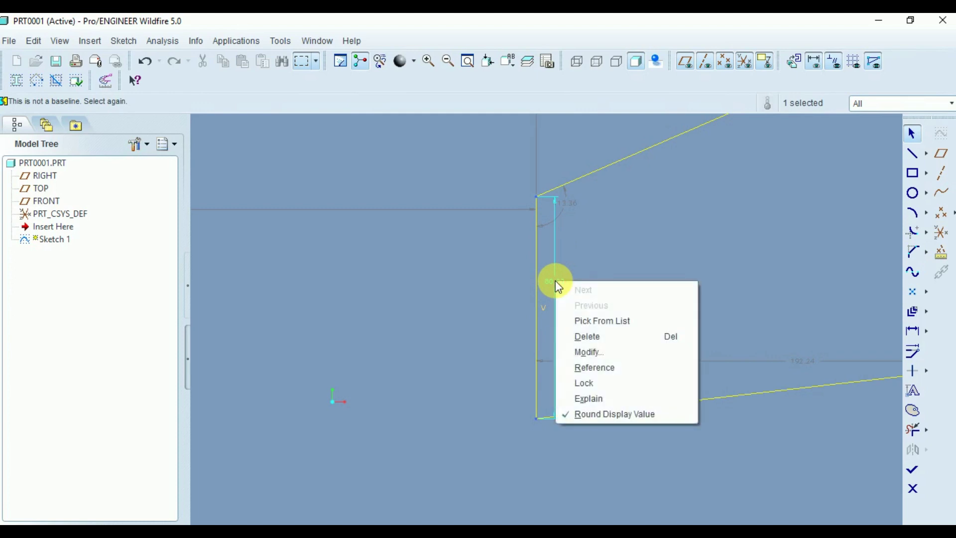
click(591, 382)
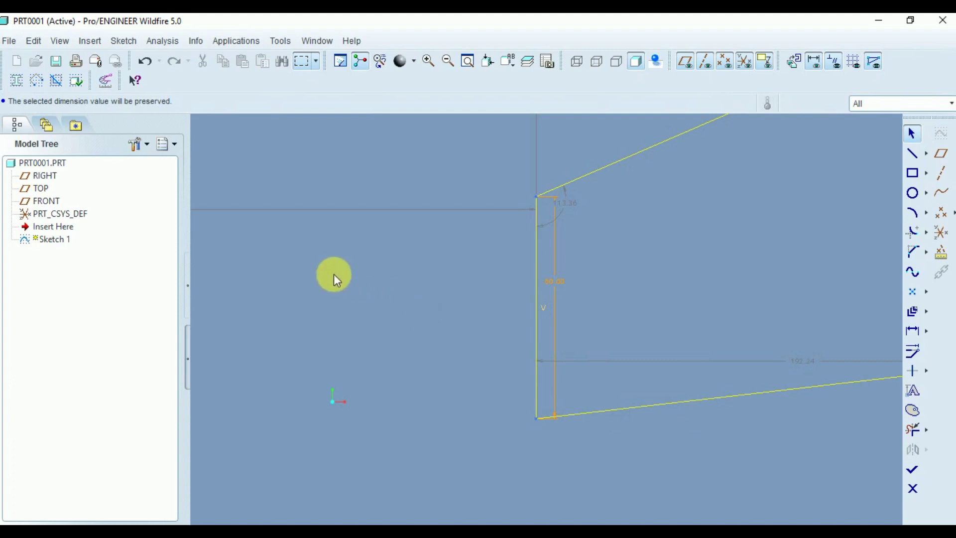
Reshape the quadrilateral by moving its corner points freely while the left edge's dimension is locked
scroll(337, 280, down, 4)
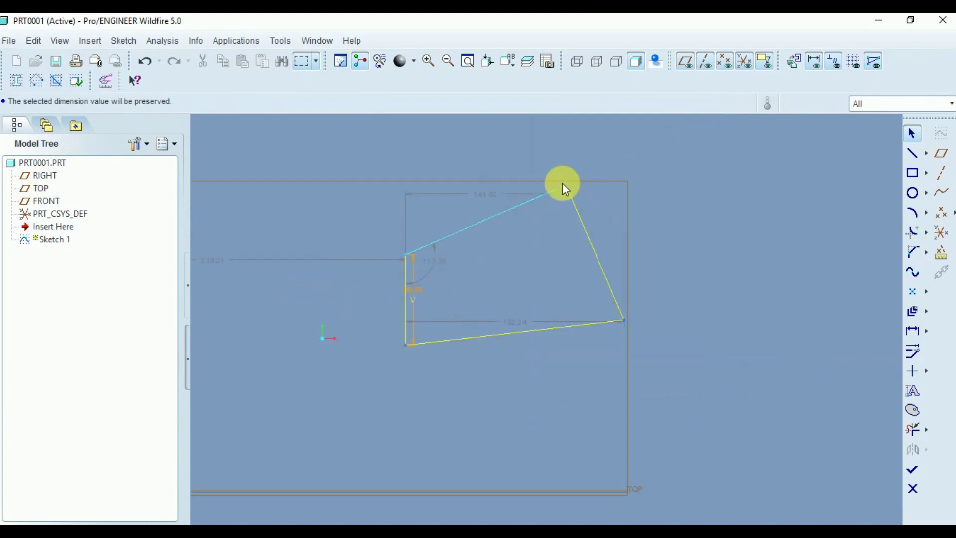
mouse_move(564, 185)
mouse_down()
mouse_move(523, 241)
mouse_move(553, 245)
mouse_move(542, 216)
mouse_move(560, 241)
mouse_move(568, 230)
mouse_up()
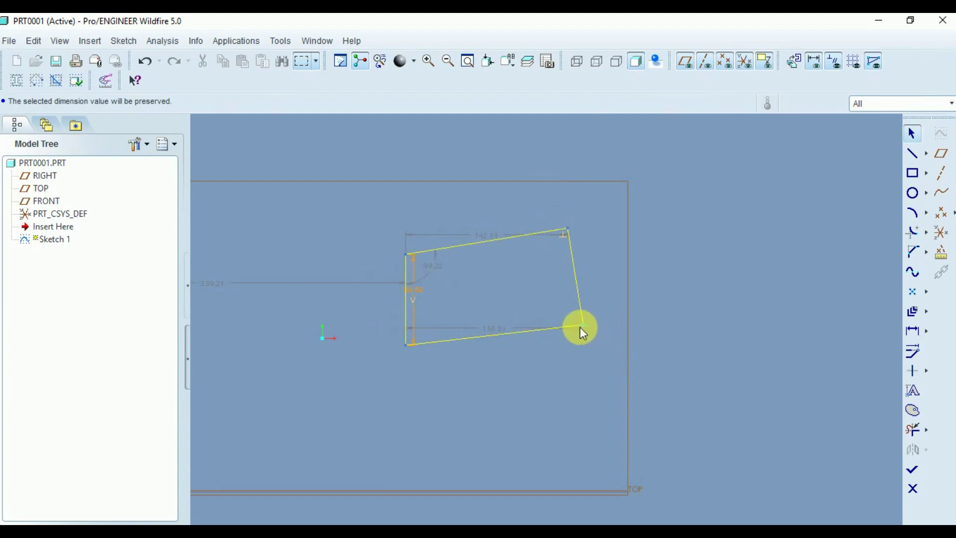
mouse_move(582, 327)
mouse_down()
mouse_move(570, 319)
mouse_move(435, 313)
mouse_move(343, 246)
mouse_up()
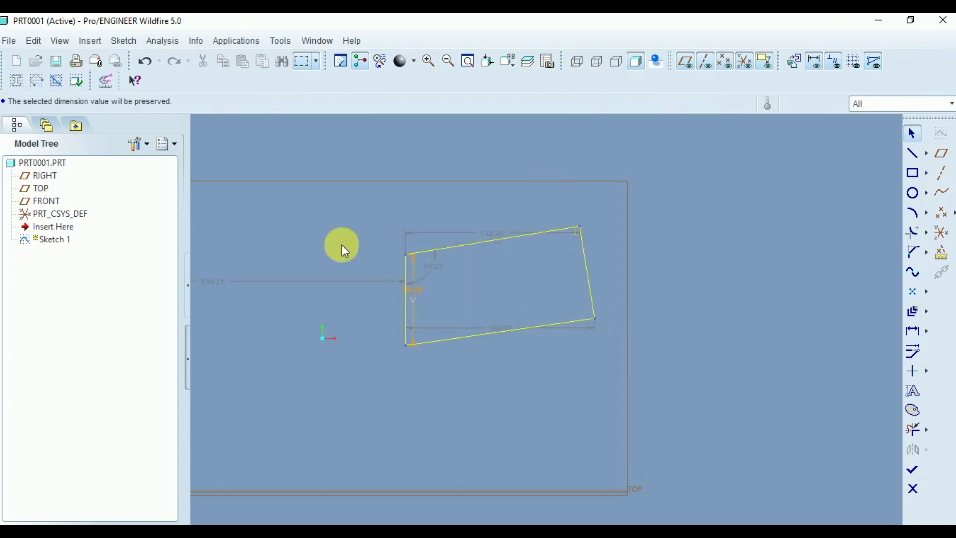
mouse_move(407, 256)
mouse_down()
mouse_move(352, 249)
mouse_move(405, 272)
mouse_move(357, 258)
mouse_move(350, 295)
mouse_up()
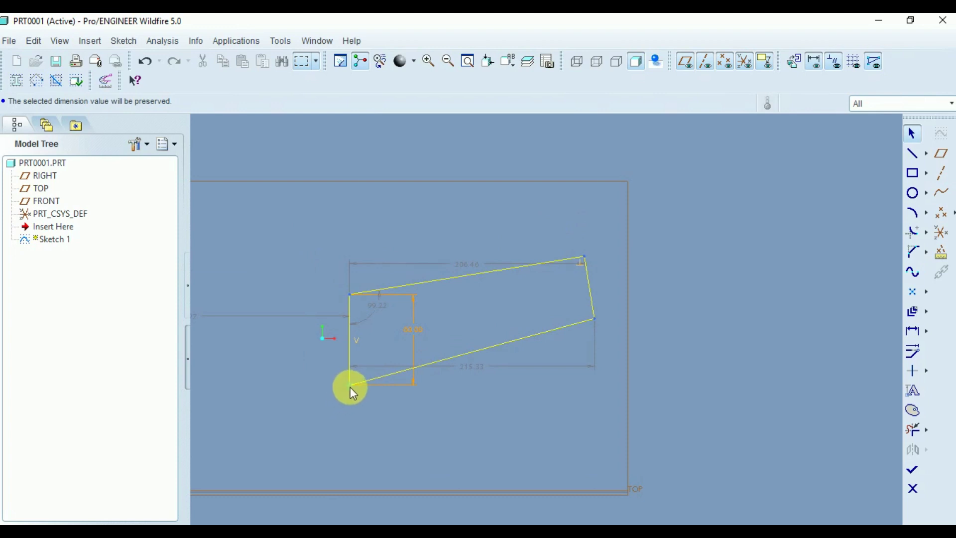
mouse_move(351, 386)
mouse_down()
mouse_move(352, 365)
mouse_move(356, 381)
mouse_up()
drag(577, 260, 544, 277)
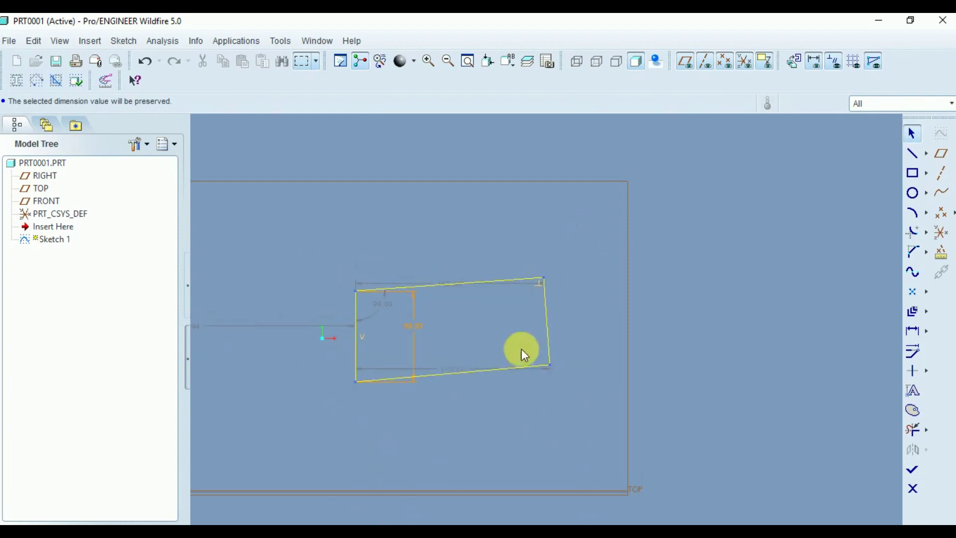
drag(551, 365, 576, 333)
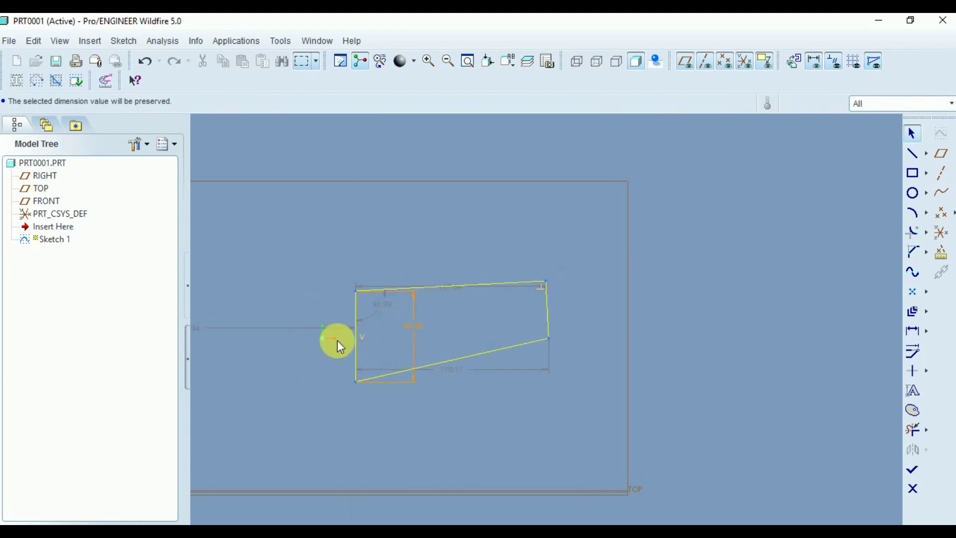
Unlock the dimension of the quadrilateral's vertical left edge
click(413, 325)
right_click(413, 325)
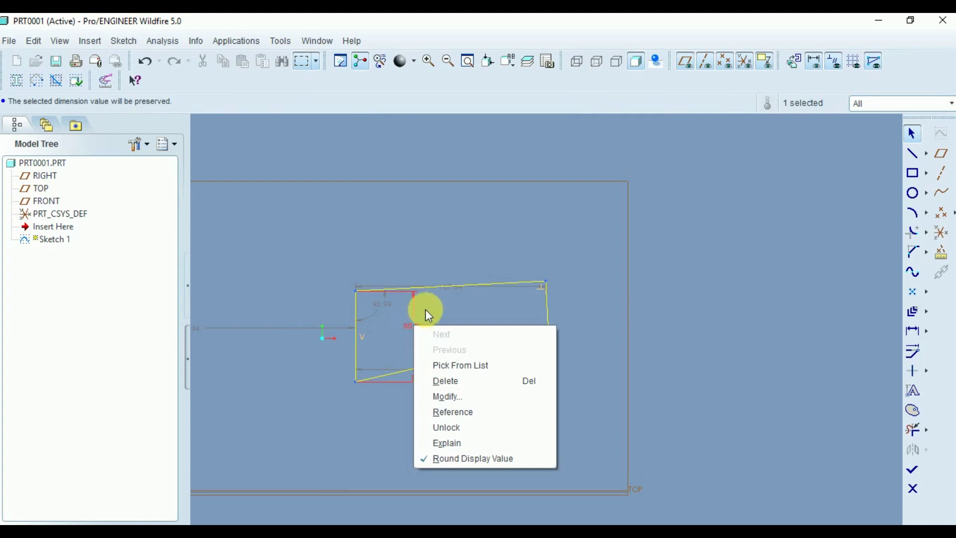
click(425, 309)
click(418, 327)
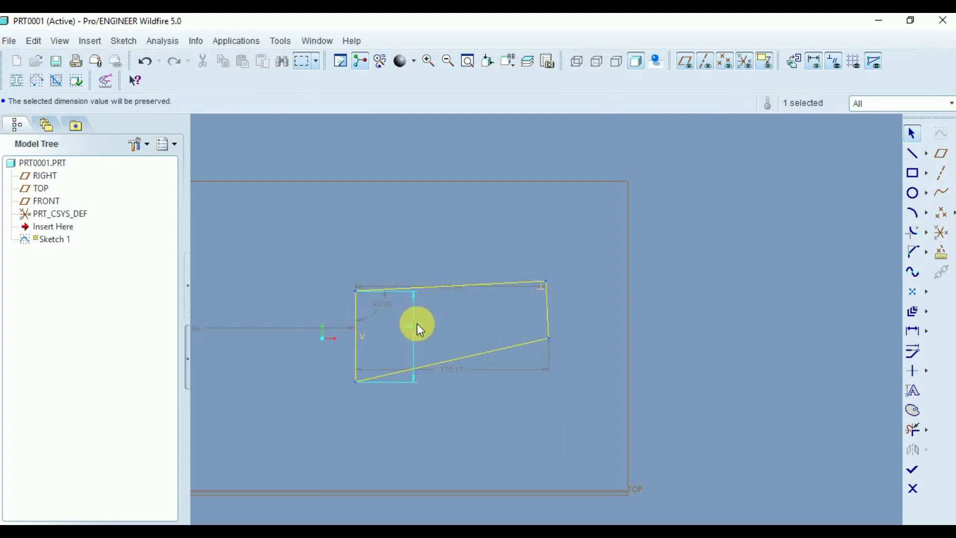
right_click(416, 324)
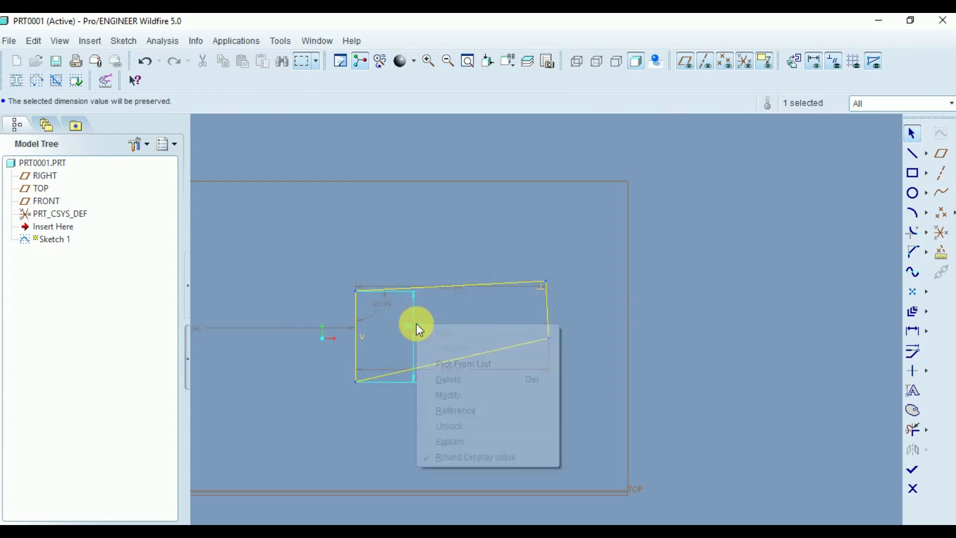
click(449, 427)
Stretch the quadrilateral's left edge to about 116 mm by moving its upper corner point
mouse_move(345, 291)
mouse_down()
mouse_move(361, 292)
mouse_move(364, 330)
mouse_move(369, 280)
mouse_move(377, 306)
mouse_move(367, 305)
mouse_move(369, 327)
mouse_move(359, 234)
mouse_up()
scroll(359, 234, down, 3)
scroll(579, 276, down, 2)
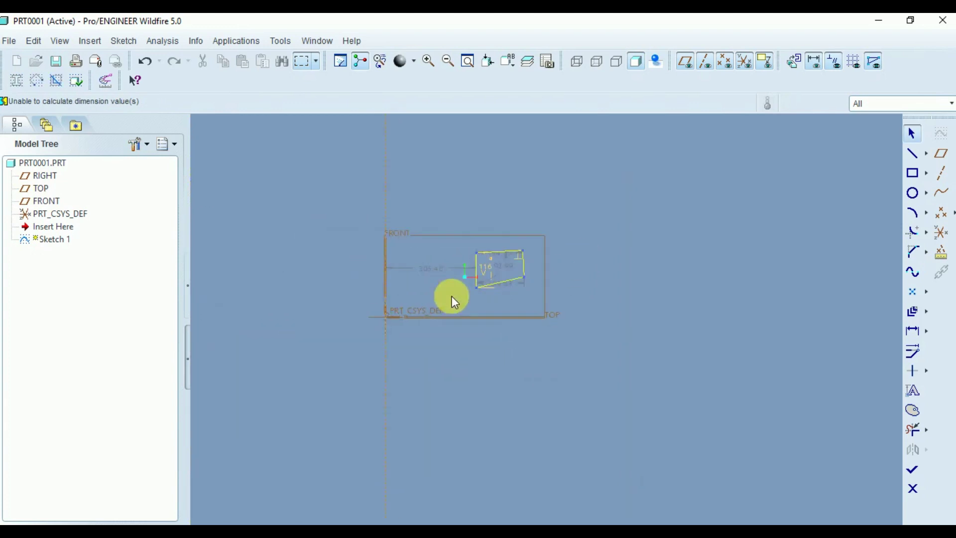
scroll(452, 296, up, 4)
scroll(528, 329, down, 2)
scroll(678, 297, up, 2)
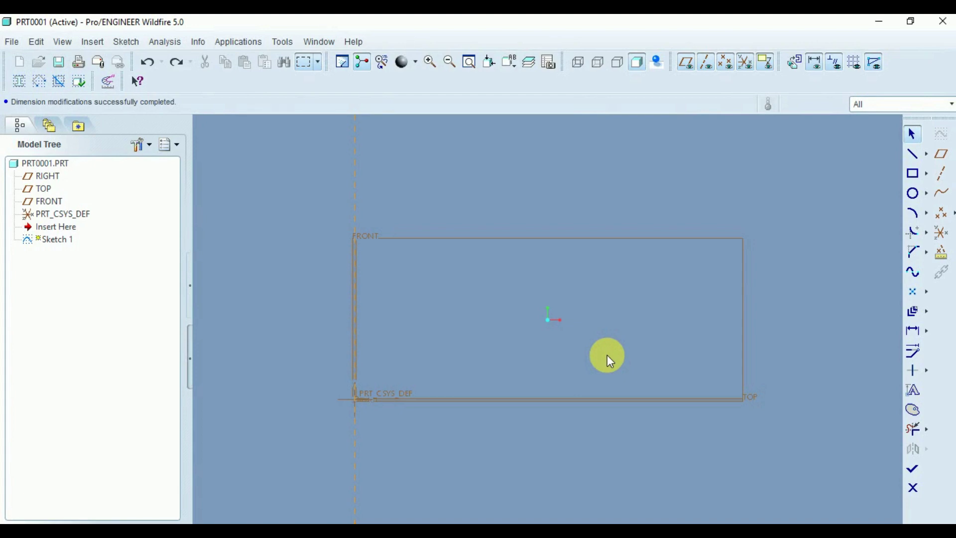
Sketch a rectangle about 379 mm wide and 215 mm high across the upper edge of the datum plane outline
click(913, 173)
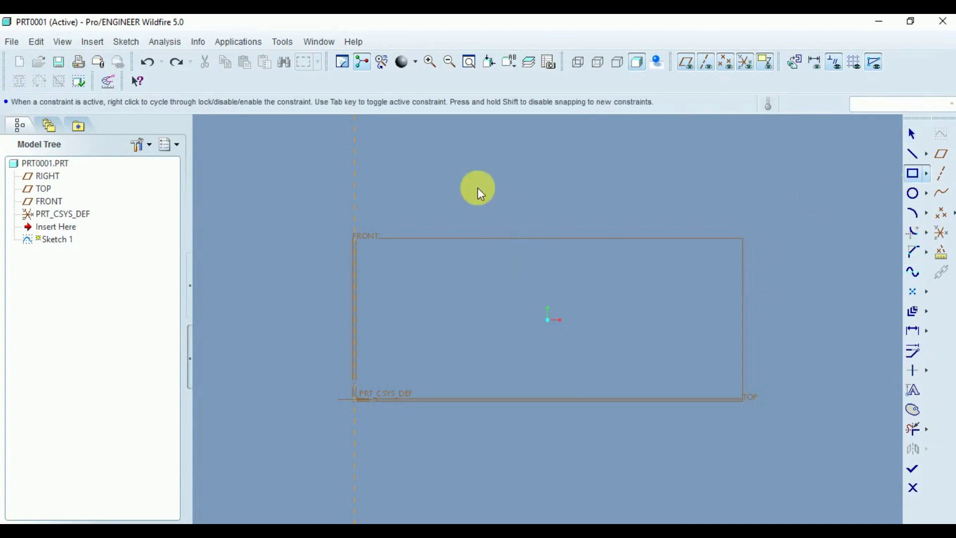
click(477, 187)
click(729, 328)
middle_click(760, 342)
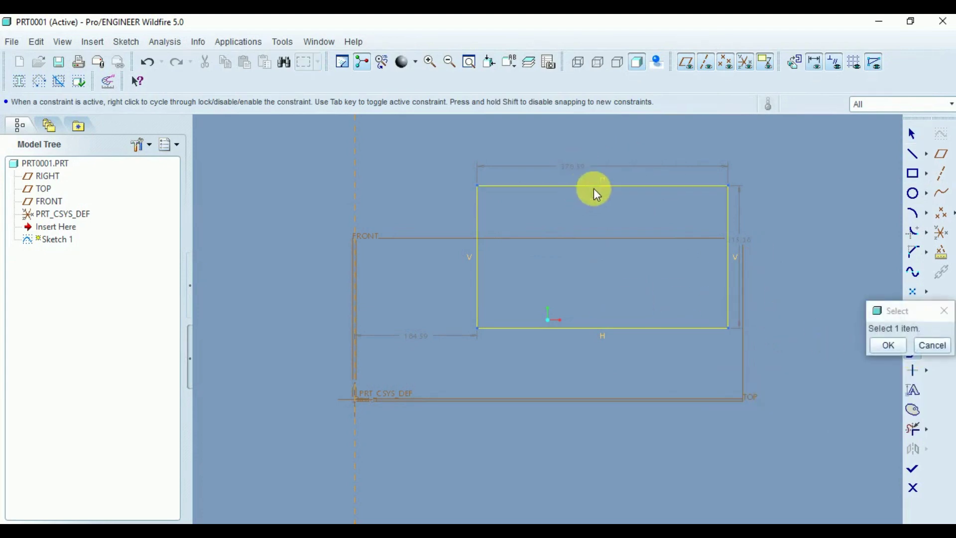
Modify the rectangle's width to 392.97 mm with the Modify Dimensions value wheel at an increased sensitivity
scroll(546, 209, down, 1)
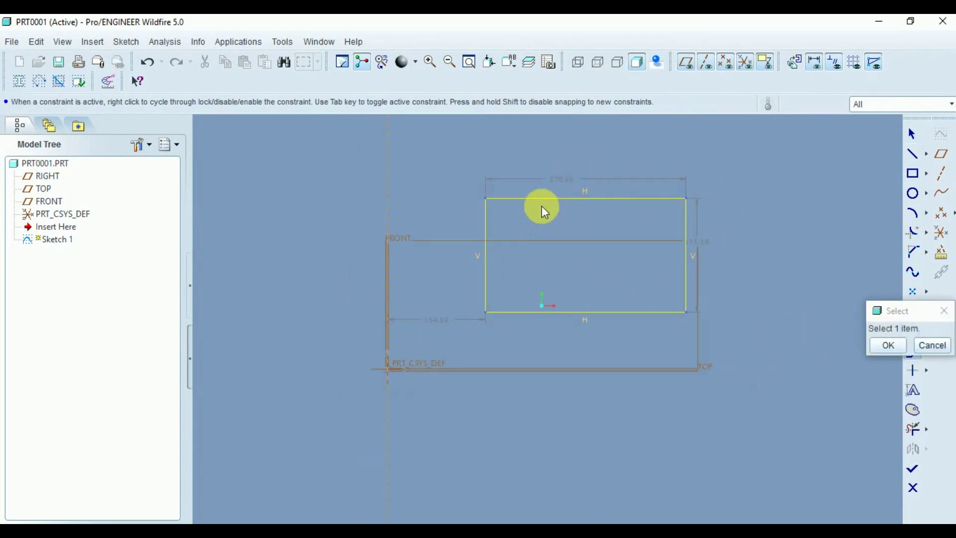
scroll(619, 168, up, 1)
click(554, 186)
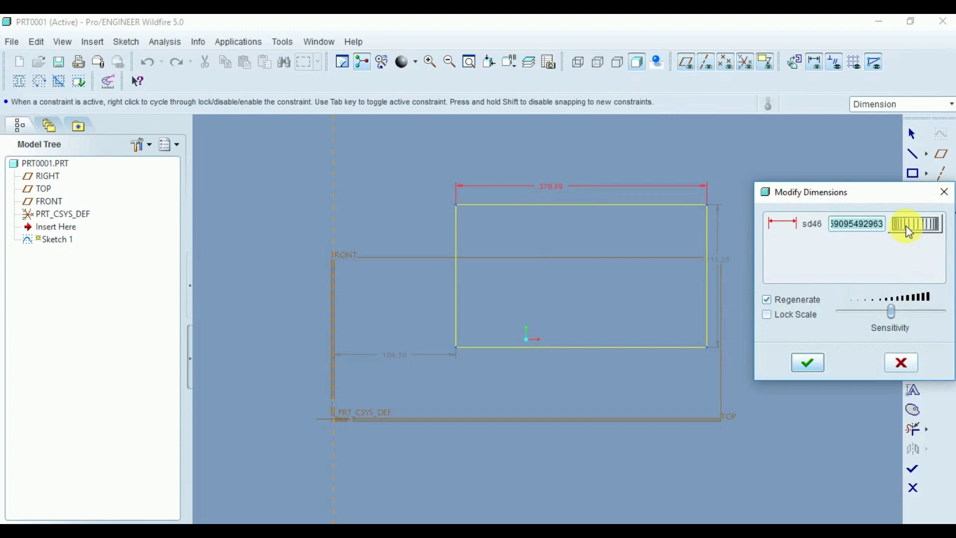
mouse_move(907, 225)
mouse_down()
mouse_move(927, 230)
mouse_move(911, 227)
mouse_up()
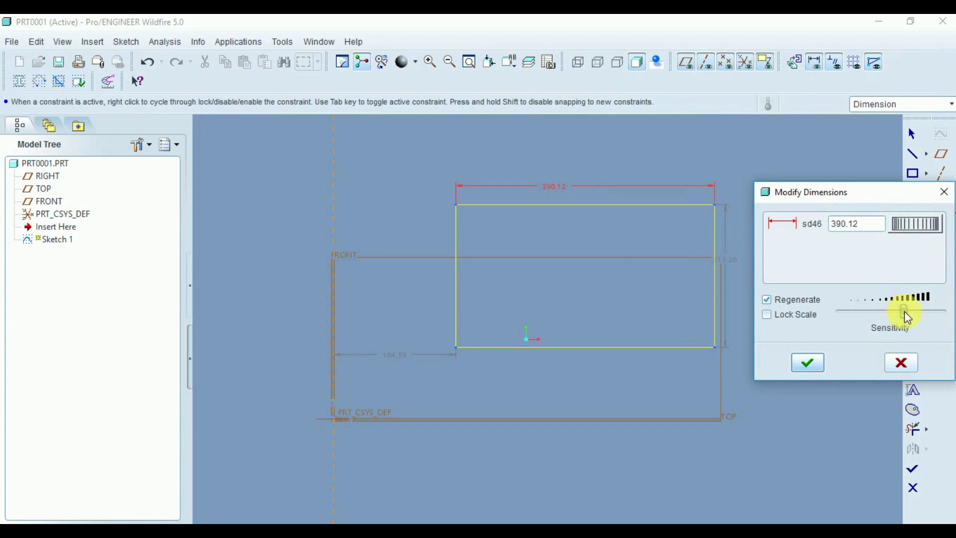
drag(904, 226, 911, 228)
scroll(314, 279, down, 2)
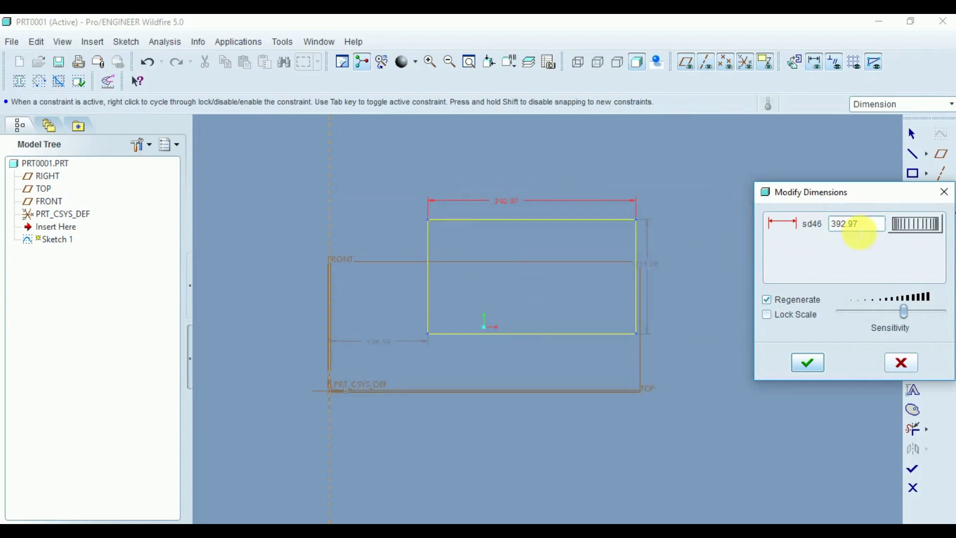
click(810, 364)
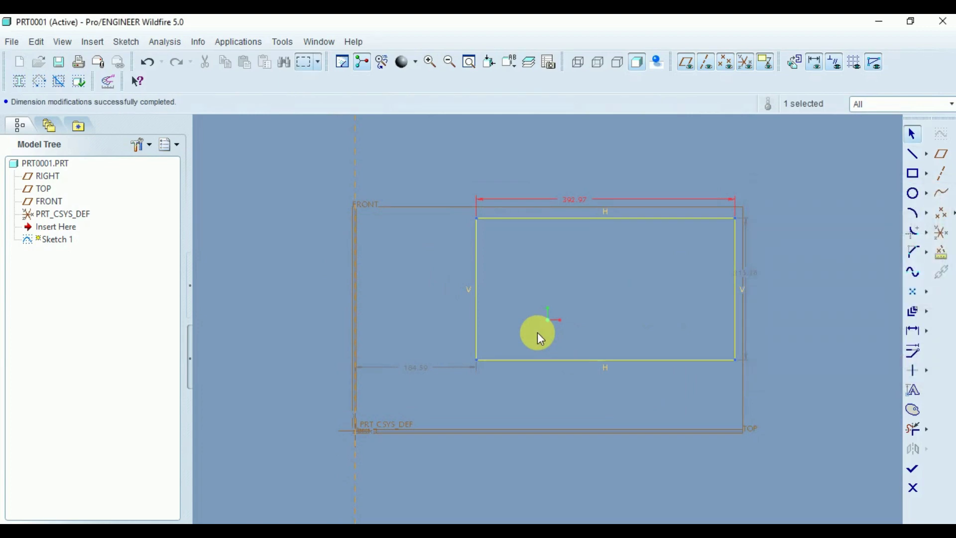